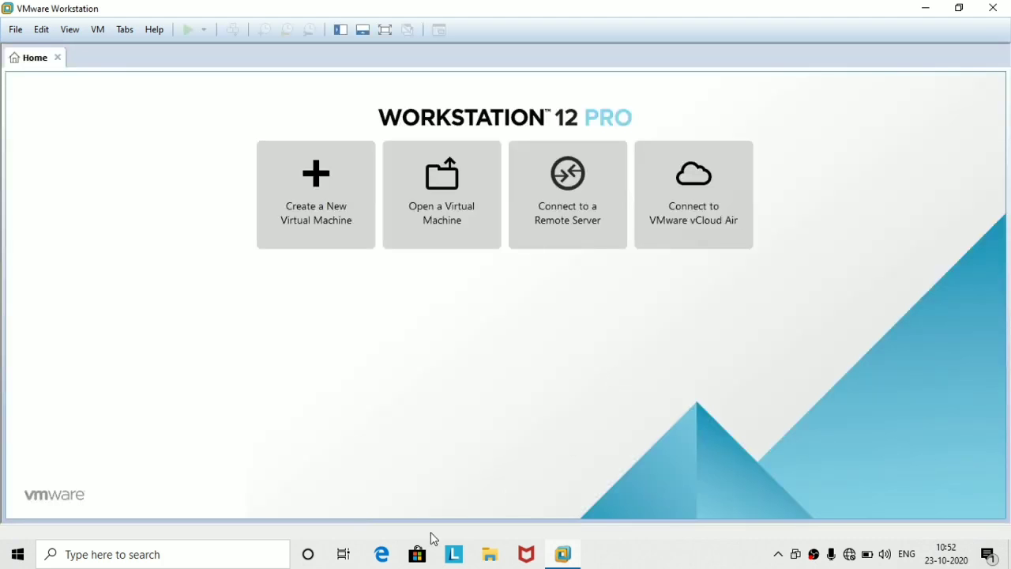
Start a new Custom (advanced) virtual machine with the default hardware compatibility.
left_click(356, 187)
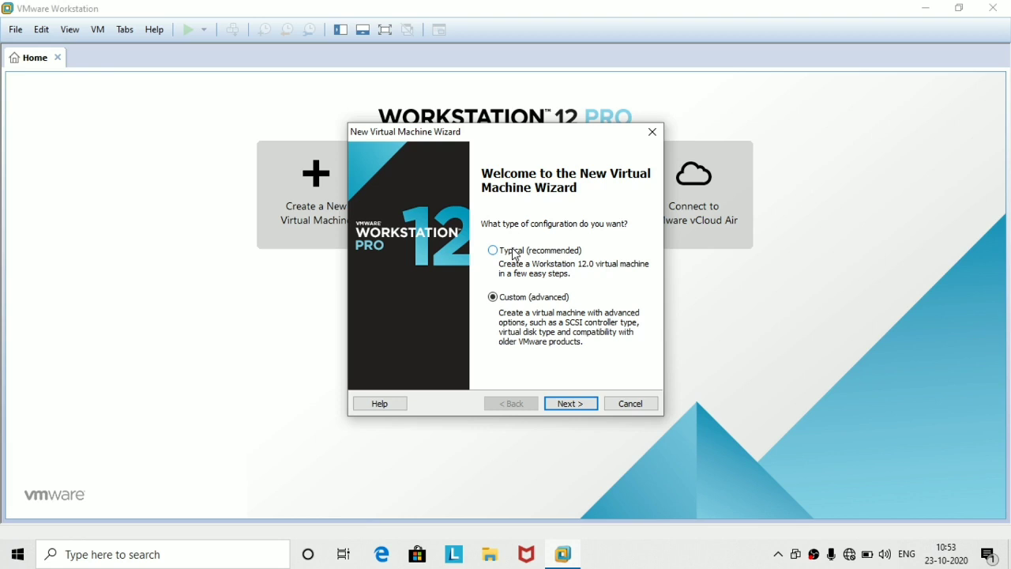
left_click(549, 404)
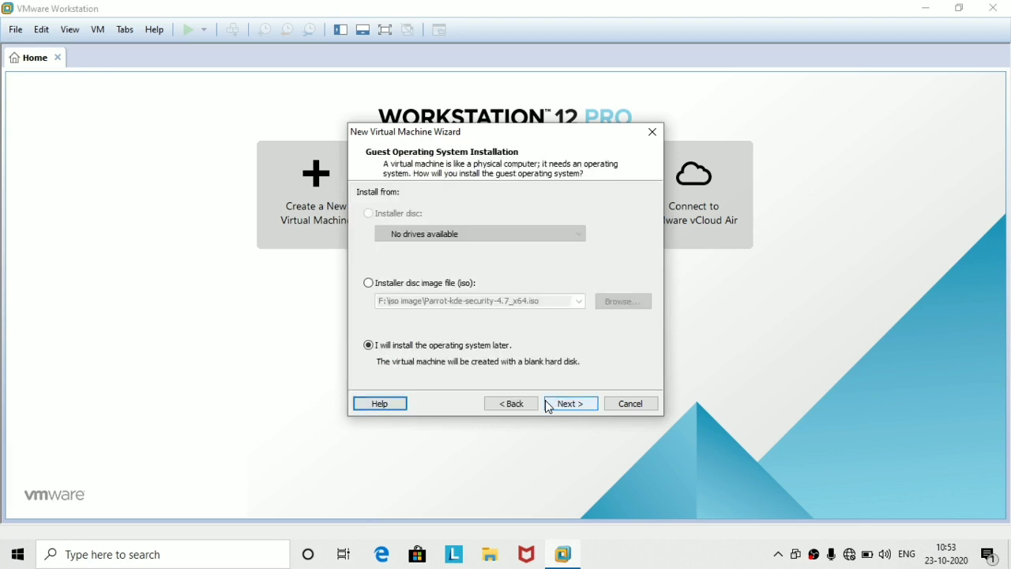
left_click(511, 404)
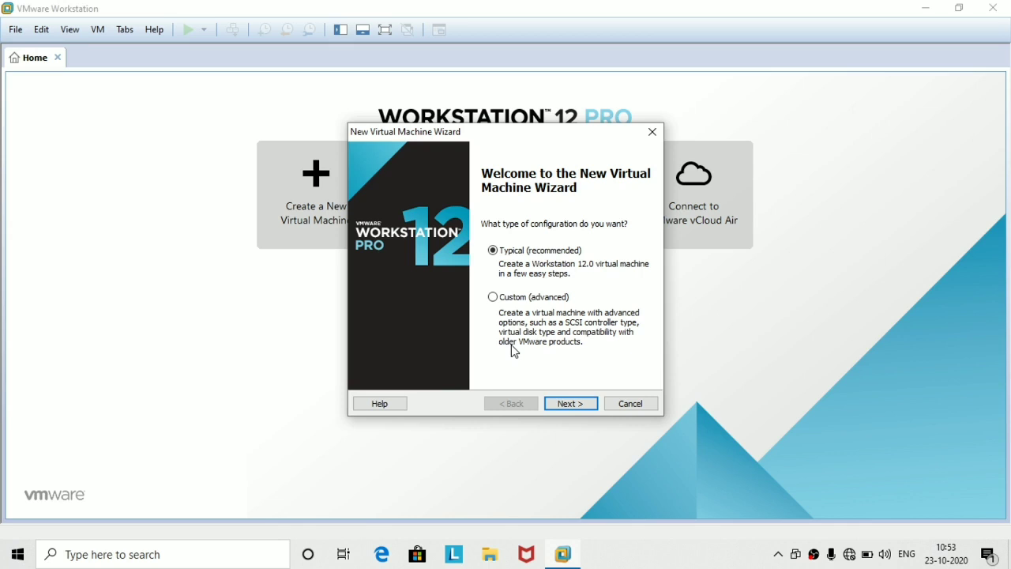
left_click(511, 345)
left_click(584, 403)
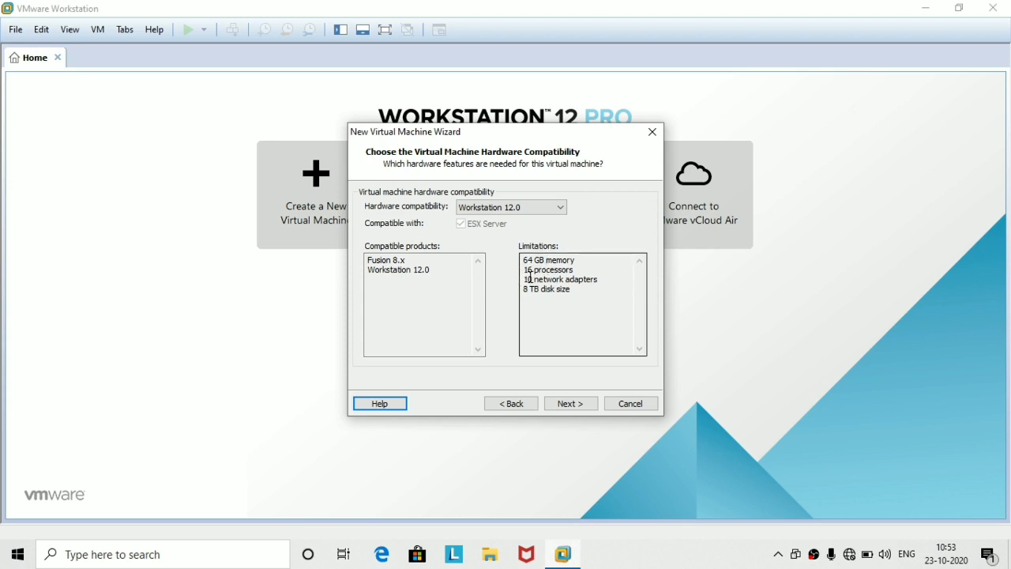
left_click(569, 404)
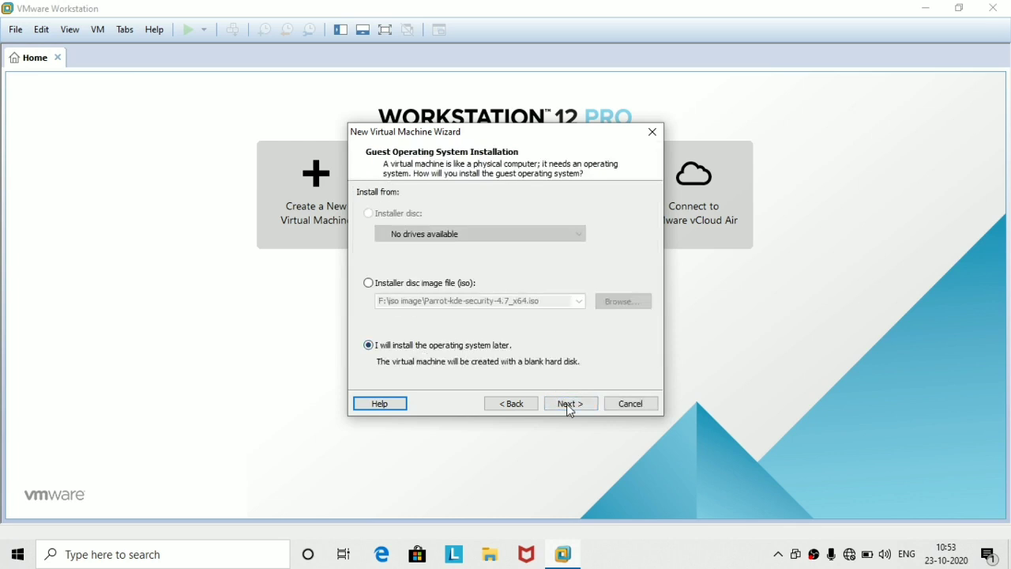
Choose to install the operating system later, with Microsoft Windows as the guest OS.
left_click(380, 286)
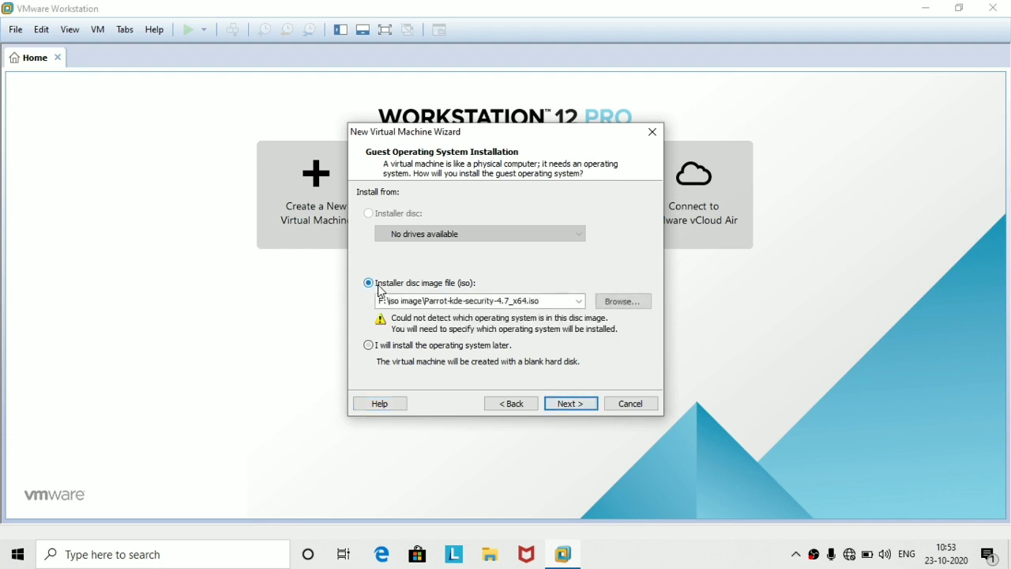
left_click(625, 304)
left_click(624, 303)
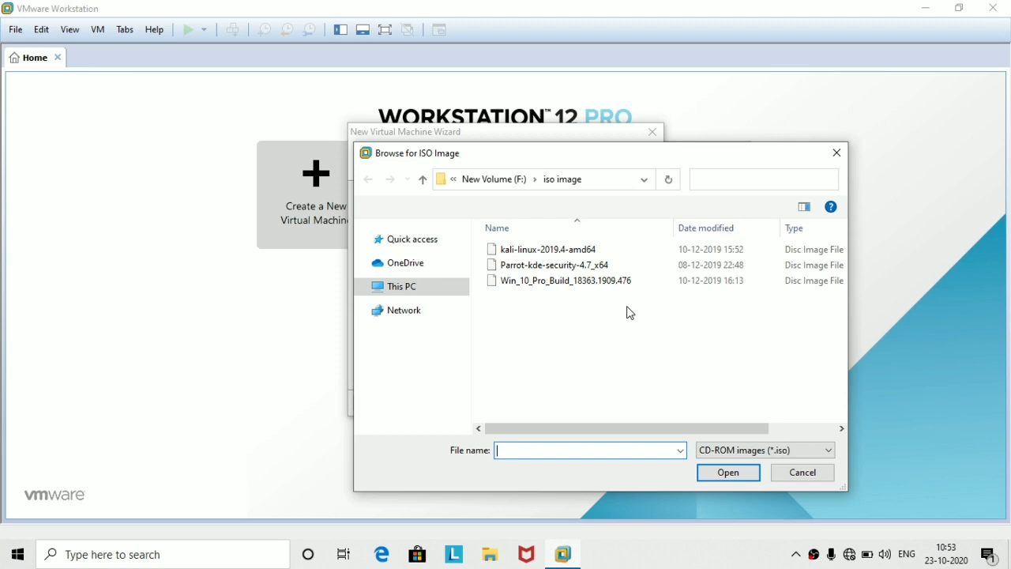
double_click(565, 280)
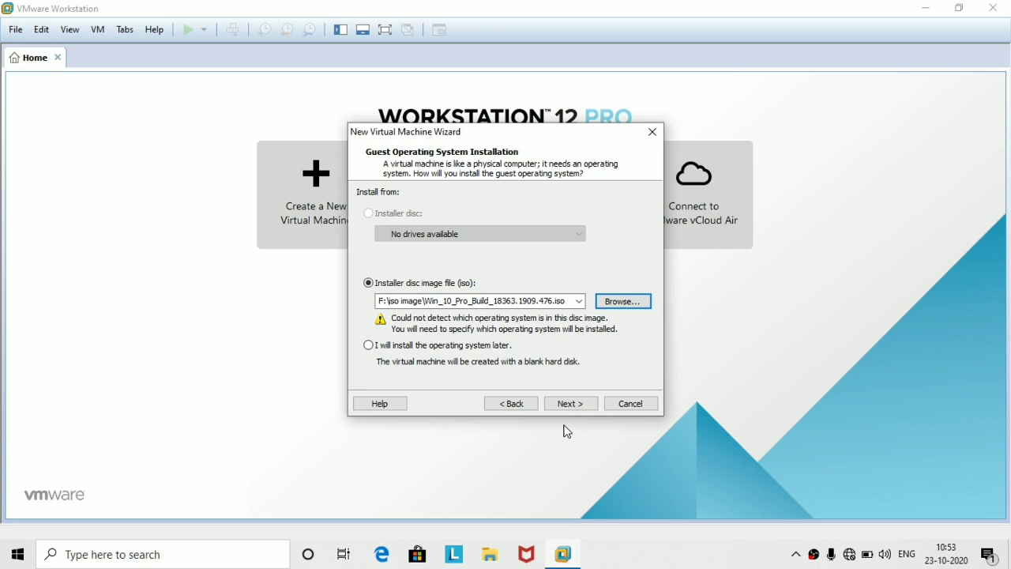
left_click(571, 402)
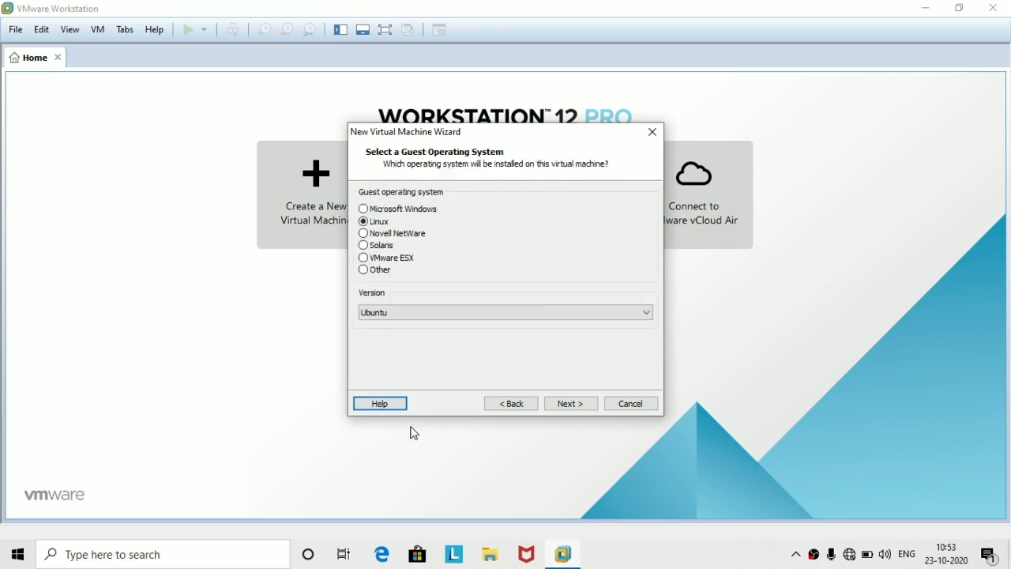
left_click(511, 402)
left_click(433, 345)
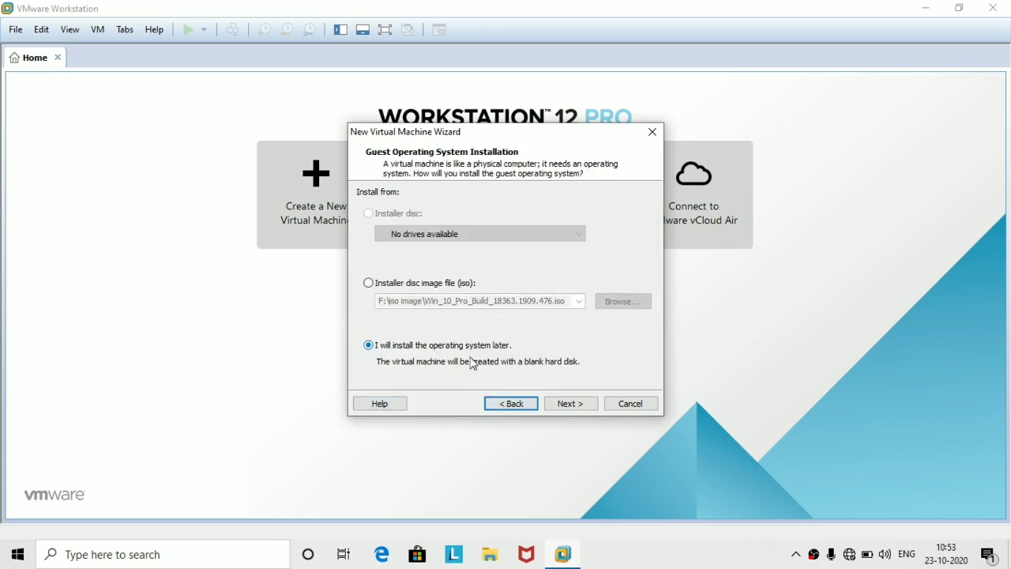
left_click(560, 406)
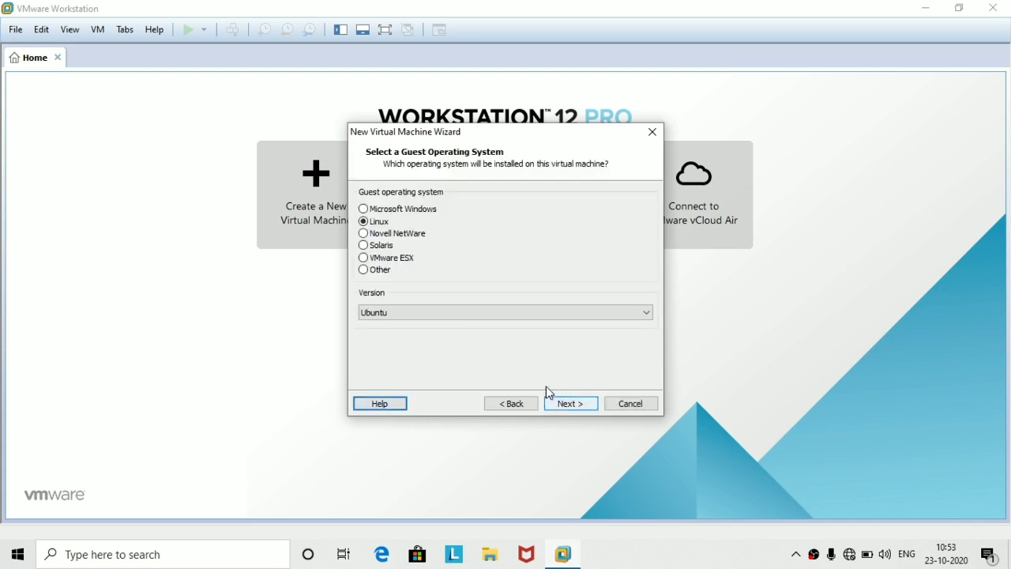
left_click(365, 209)
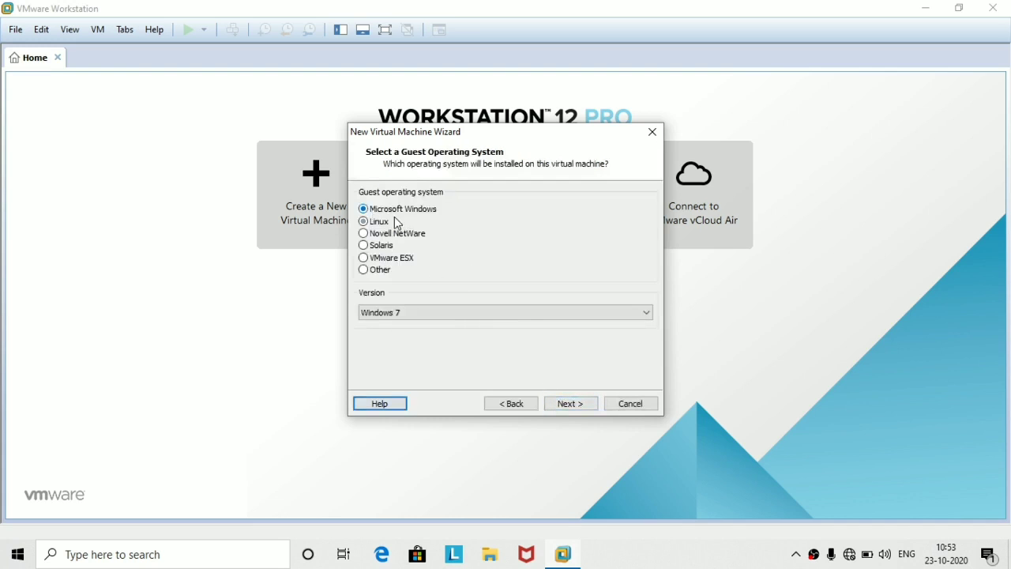
Rename the virtual machine from Windows 7 to Windows 10.
left_click(578, 402)
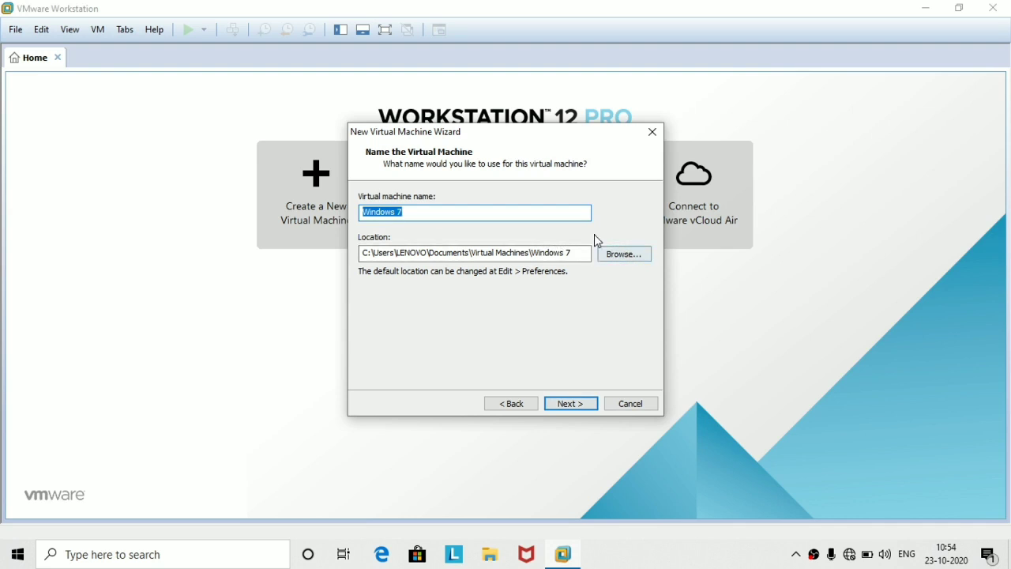
left_click(537, 212)
key("BackSpace")
type("10")
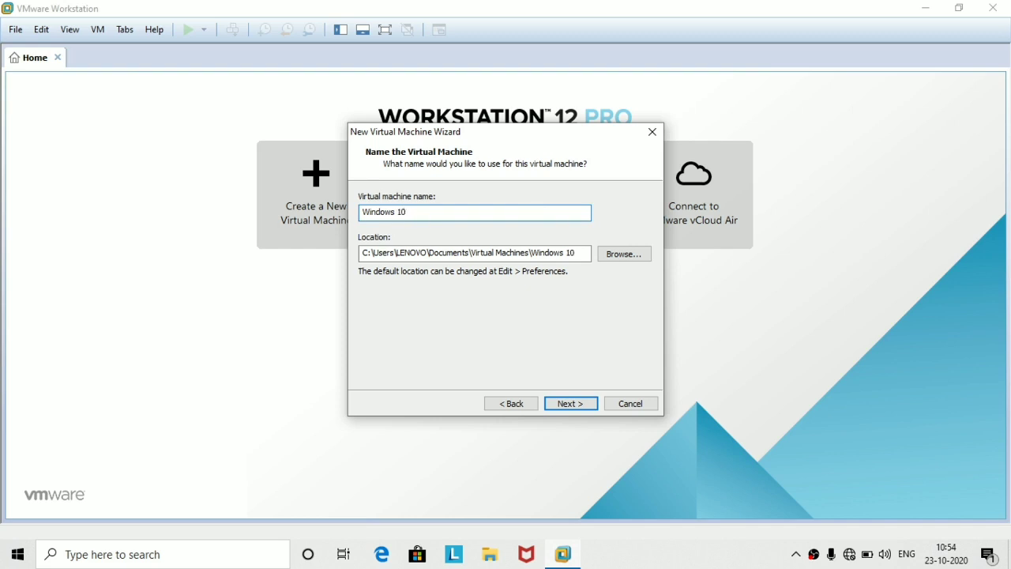
Store the VM in a new 'vm vare' folder on New Volume (F:).
left_click(611, 256)
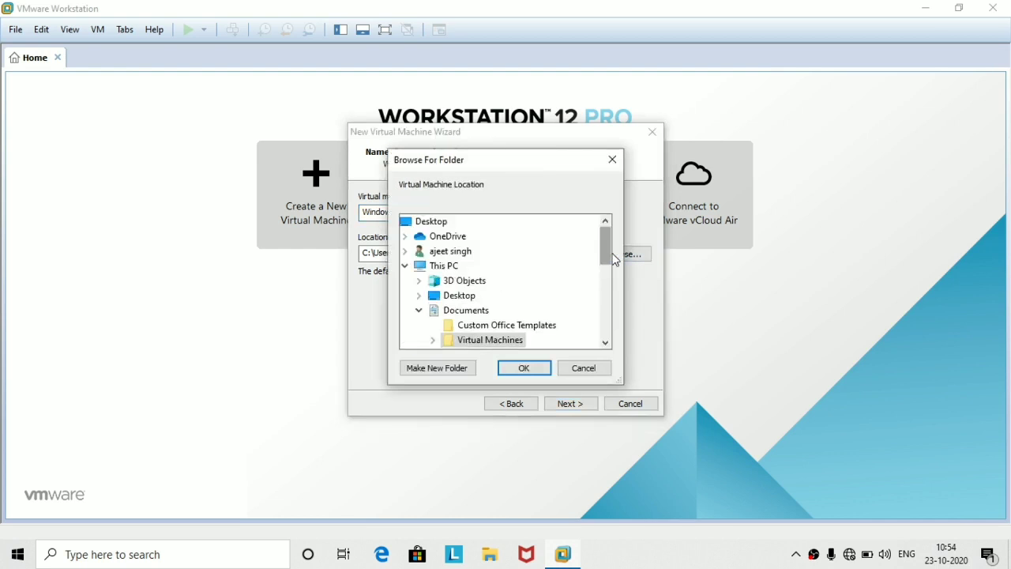
left_click_drag(609, 252, 609, 291)
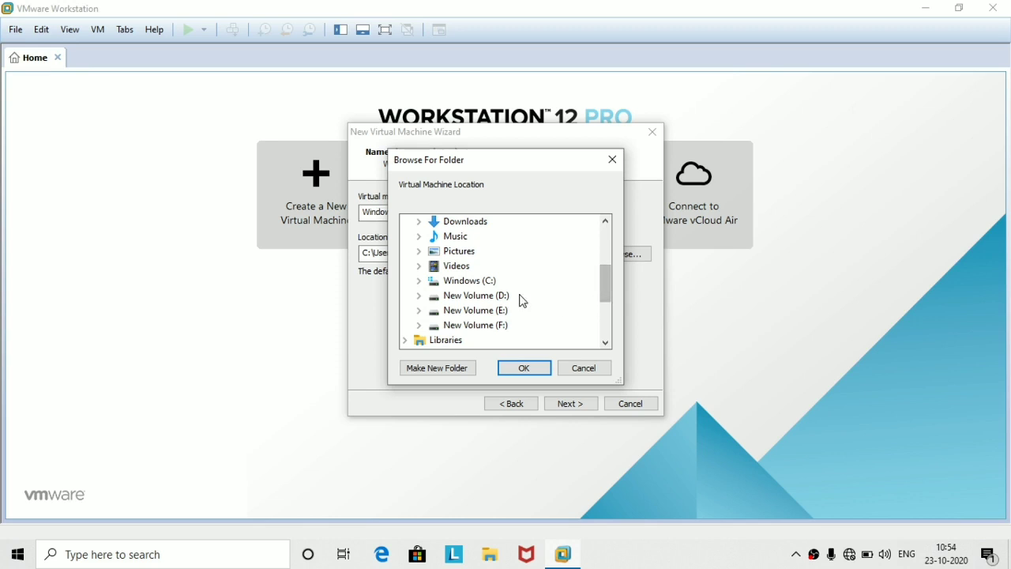
left_click(486, 326)
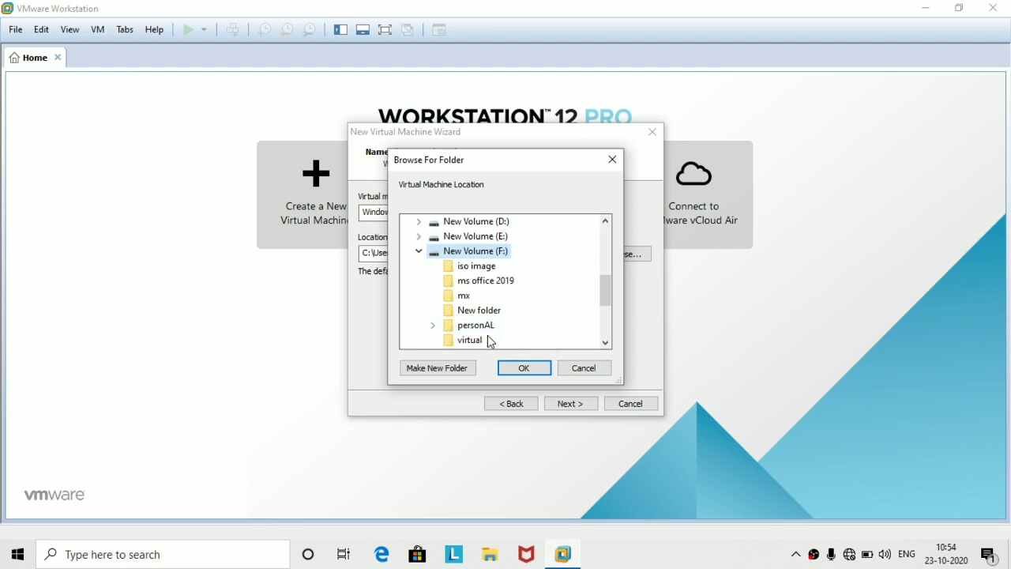
left_click(461, 369)
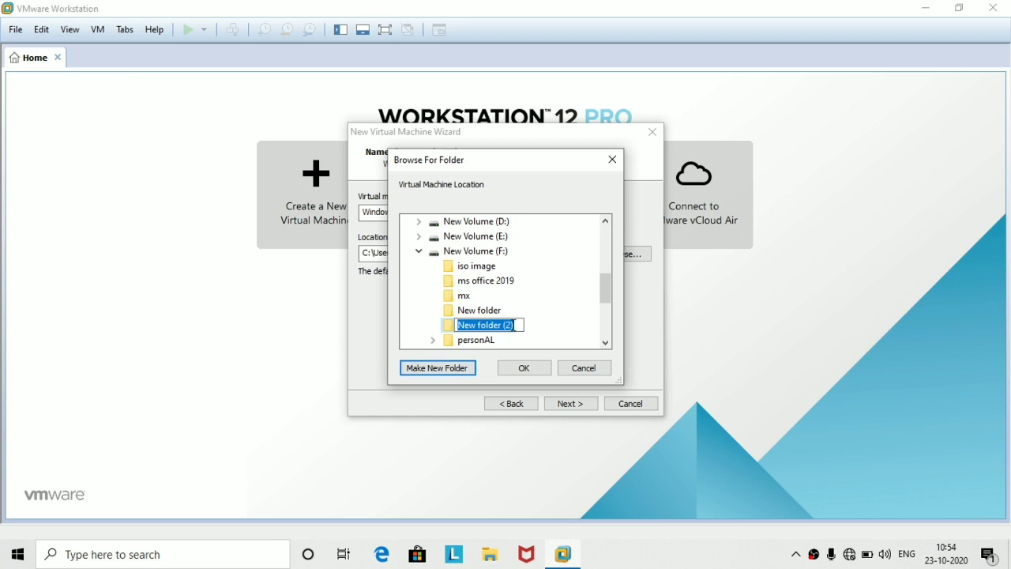
left_click(514, 325)
type("vm")
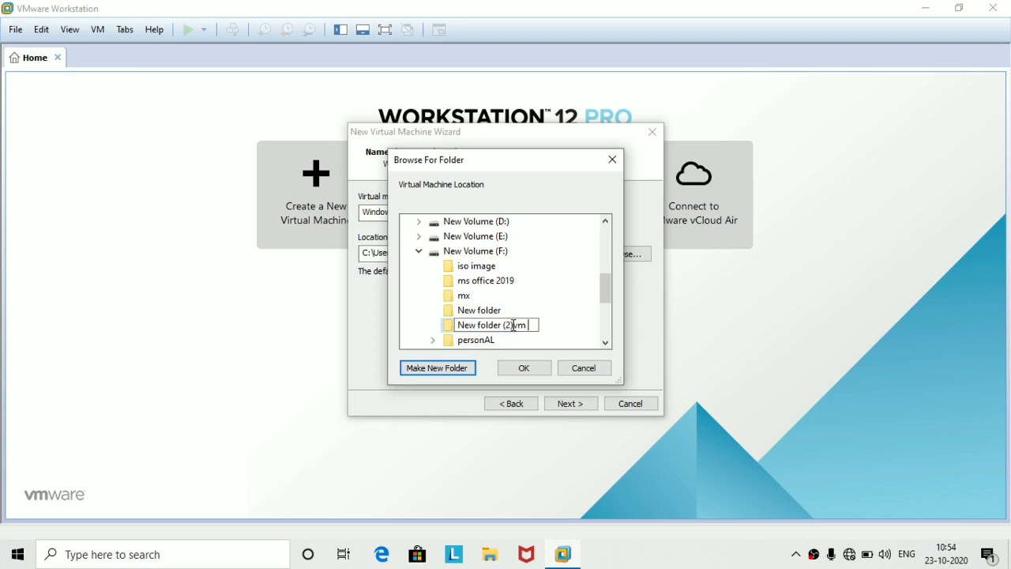
key("BackSpace")
key("BackSpace")
key("BackSpace")
key("BackSpace")
key("BackSpace")
key("BackSpace")
key("BackSpace")
key("BackSpace")
key("BackSpace")
key("BackSpace")
key("BackSpace")
key("BackSpace")
key("BackSpace")
key("BackSpace")
key("BackSpace")
key("BackSpace")
type("vm vare")
key("Escape")
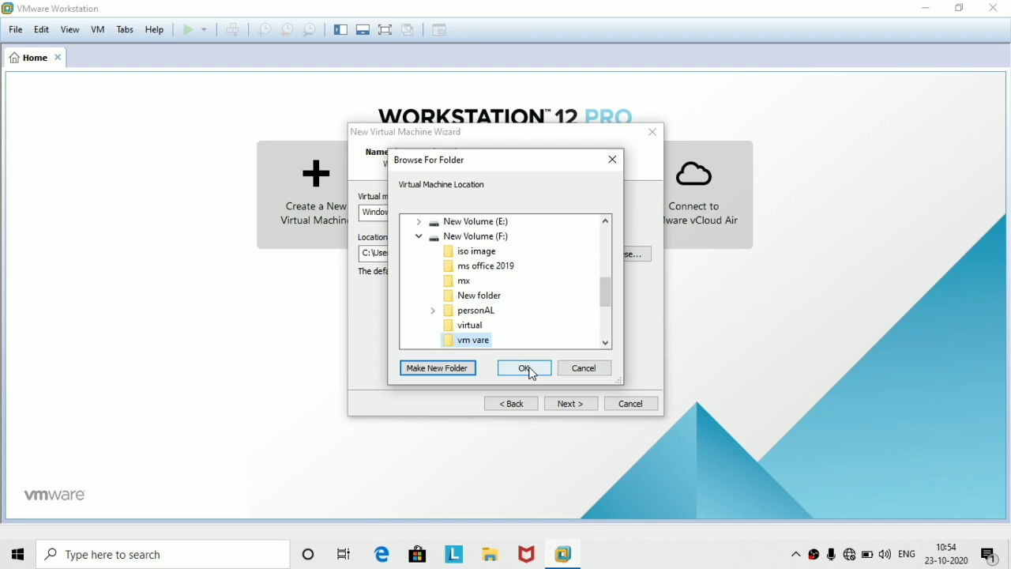
left_click(526, 368)
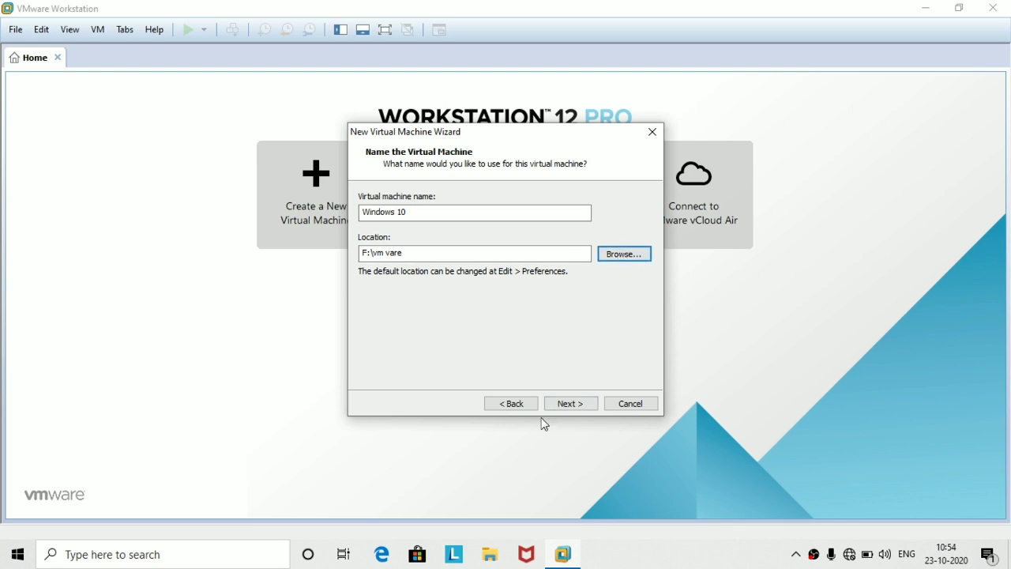
left_click(564, 405)
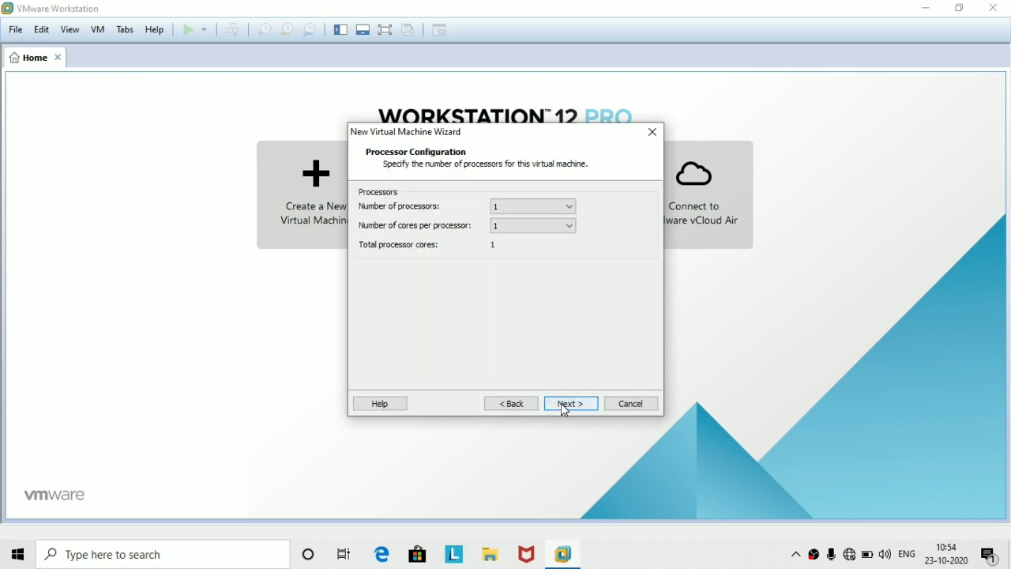
Give the VM 2 processors with 4 cores per processor.
left_click(568, 212)
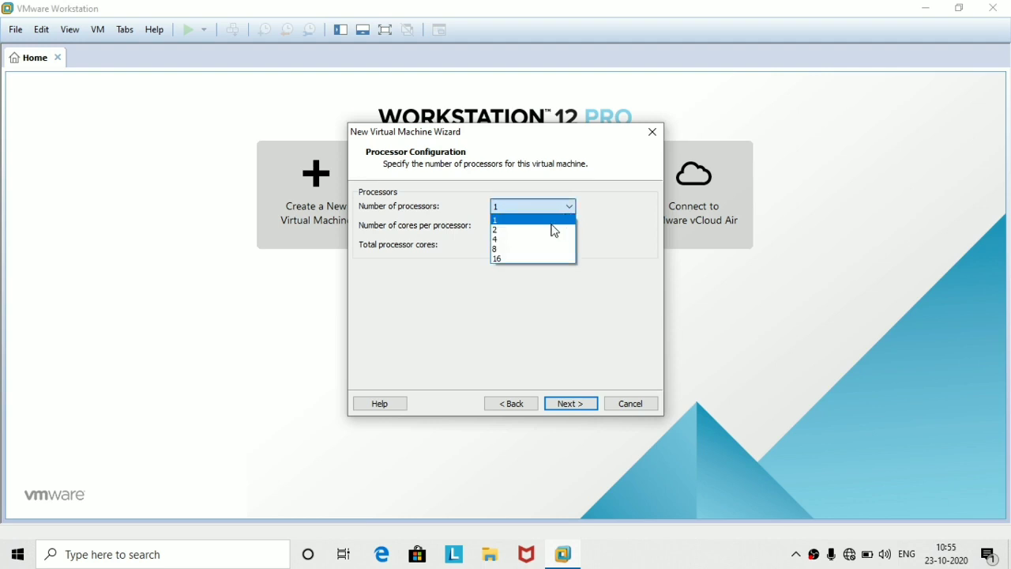
left_click(555, 229)
left_click(554, 227)
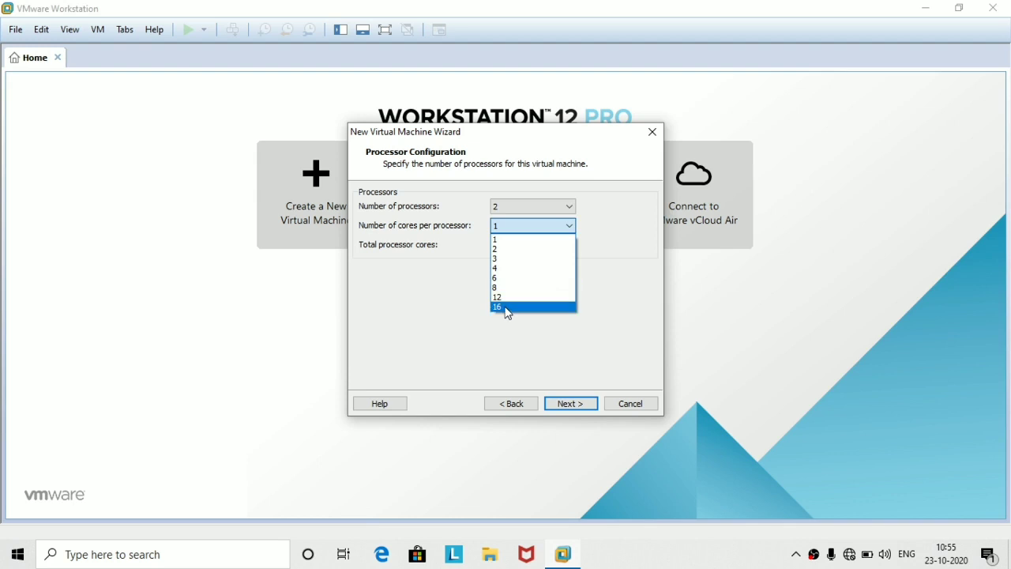
left_click(504, 269)
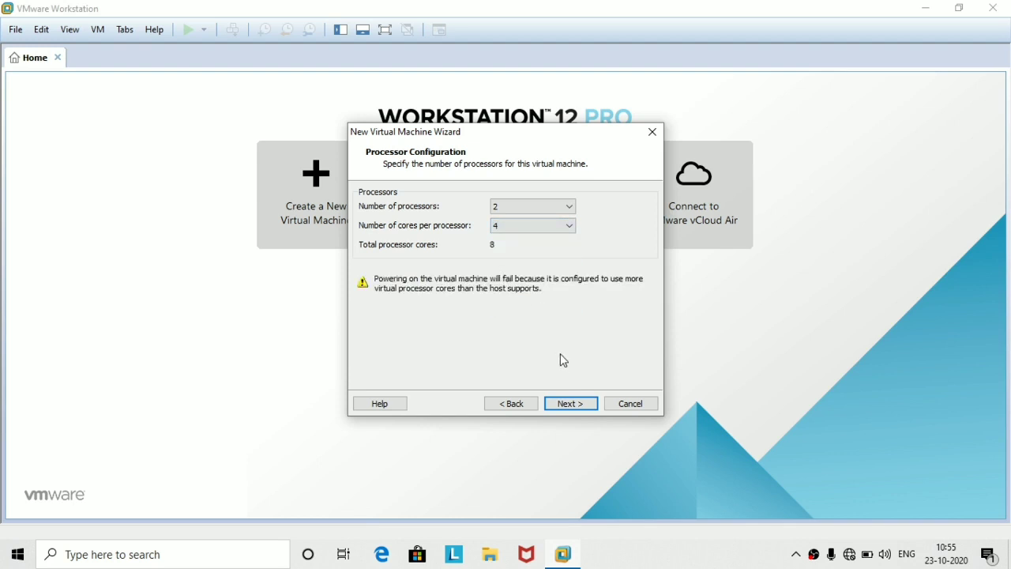
Raise the virtual machine's memory to 1068 MB.
left_click(573, 407)
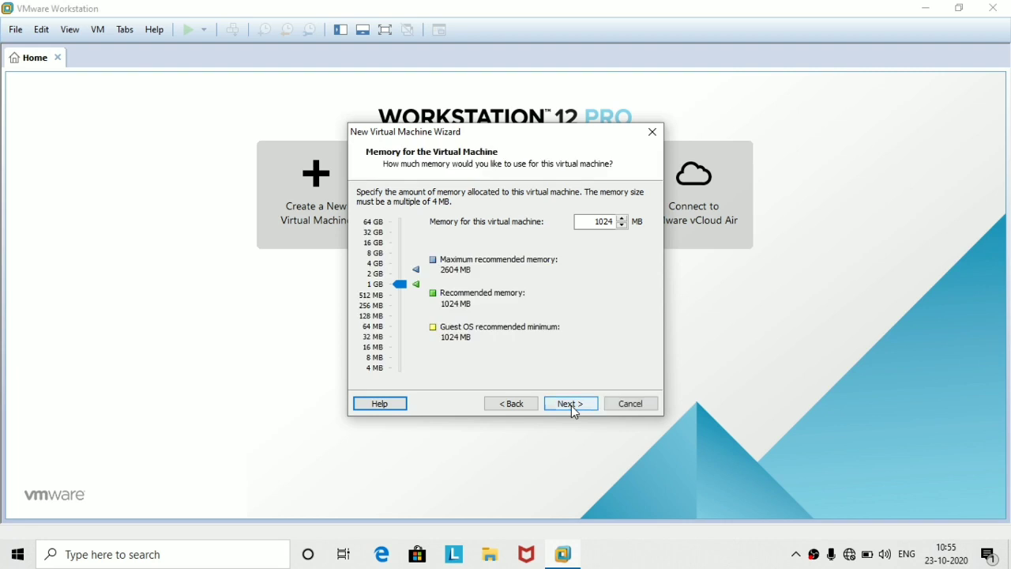
left_click(623, 226)
left_click(623, 218)
left_click(623, 218)
left_click(623, 217)
left_click(623, 218)
left_click(623, 218)
left_click(623, 218)
left_click(623, 218)
left_click(623, 218)
left_click(623, 218)
left_click(623, 218)
left_click(623, 218)
left_click(623, 218)
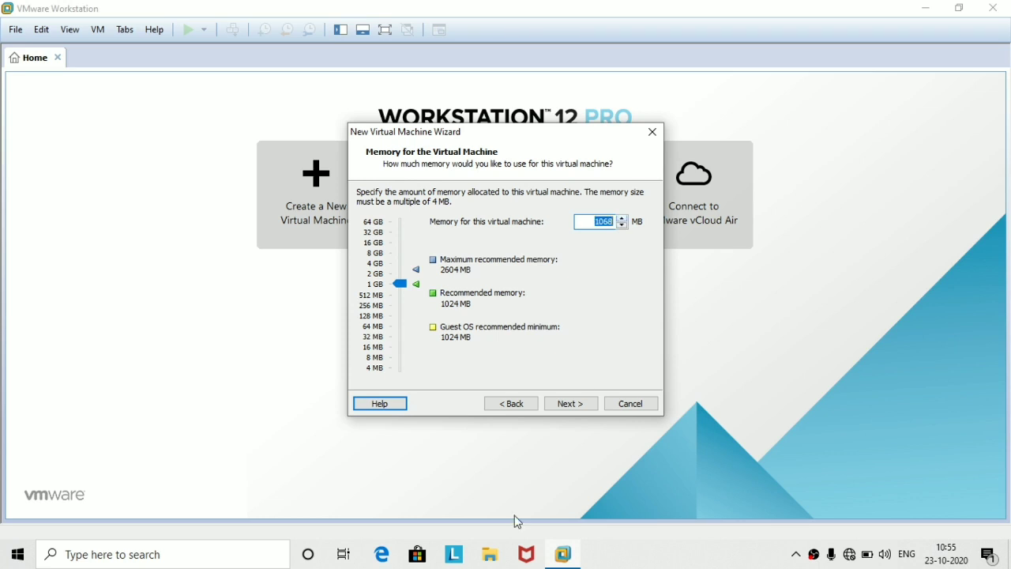
Keep NAT networking, the recommended I/O controller and SCSI, and create a new virtual disk.
left_click(569, 407)
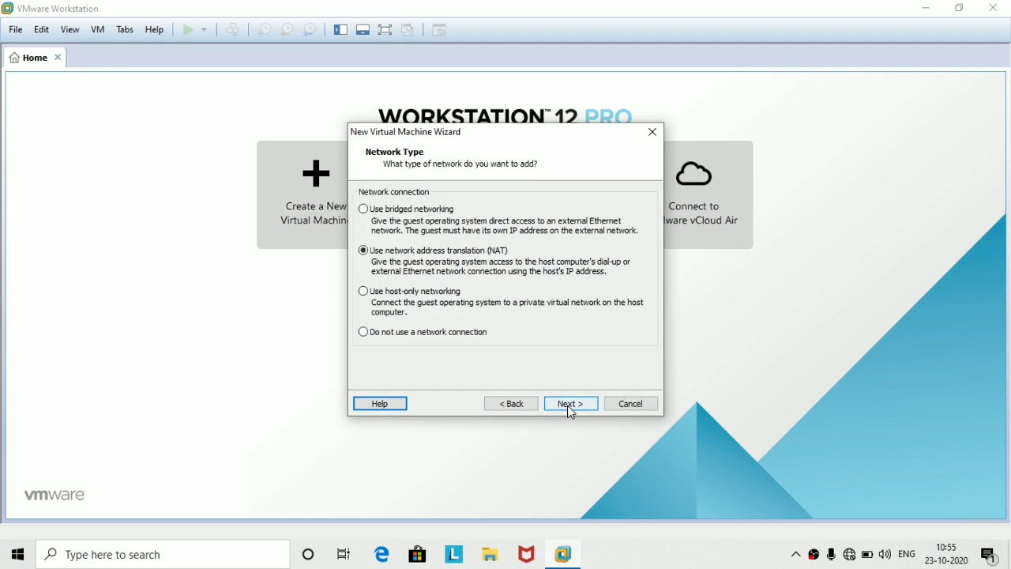
left_click(570, 406)
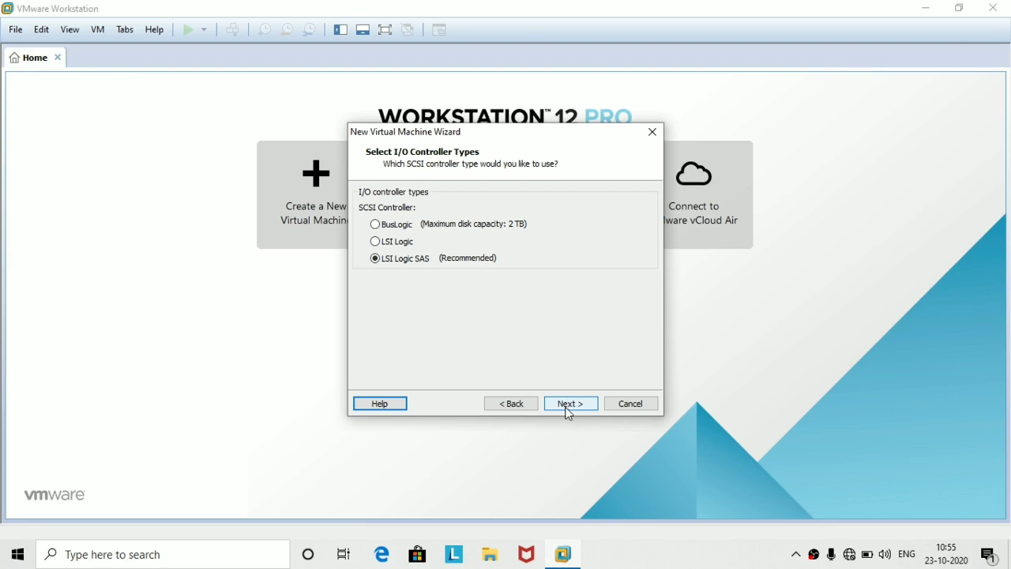
left_click(568, 409)
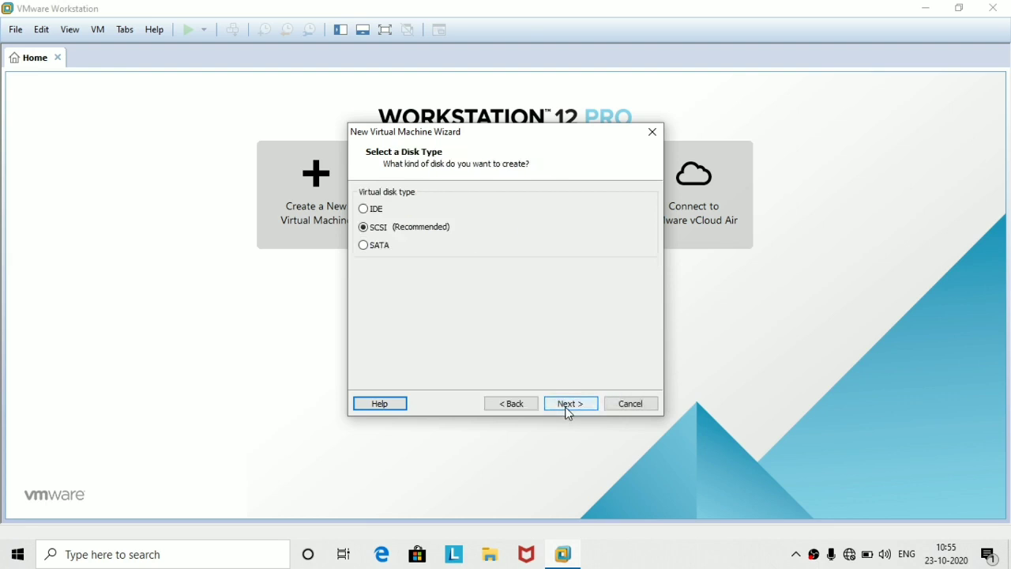
left_click(569, 411)
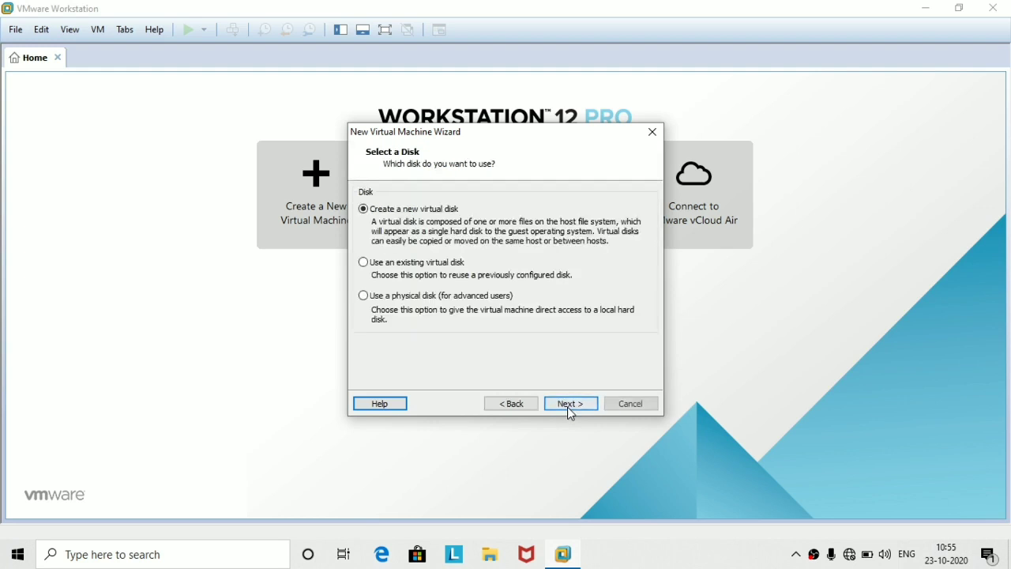
left_click(569, 409)
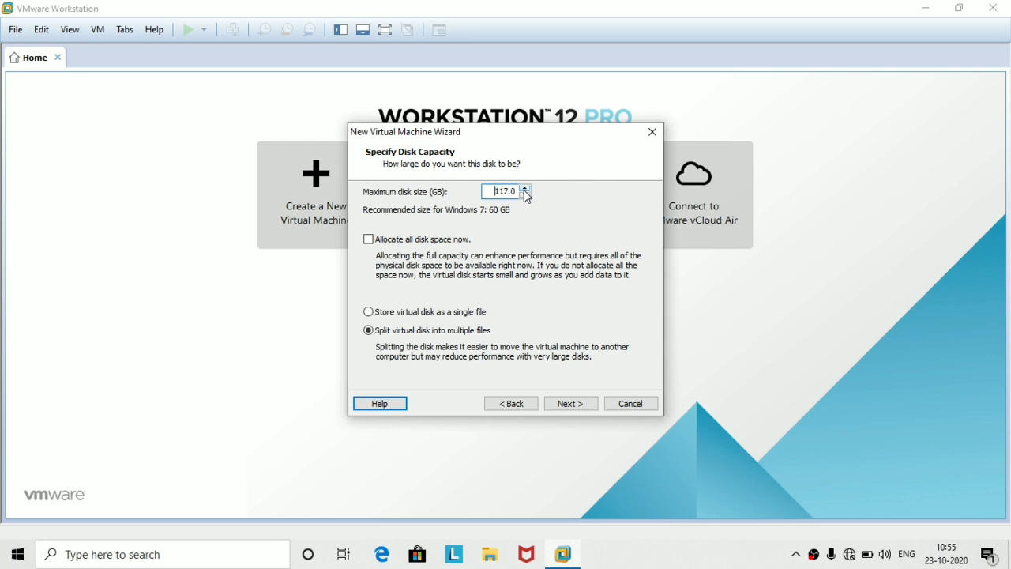
Set the maximum disk size to 117 GB and keep the Windows 10.vmdk file name.
left_click(525, 189)
left_click(526, 189)
left_click(525, 188)
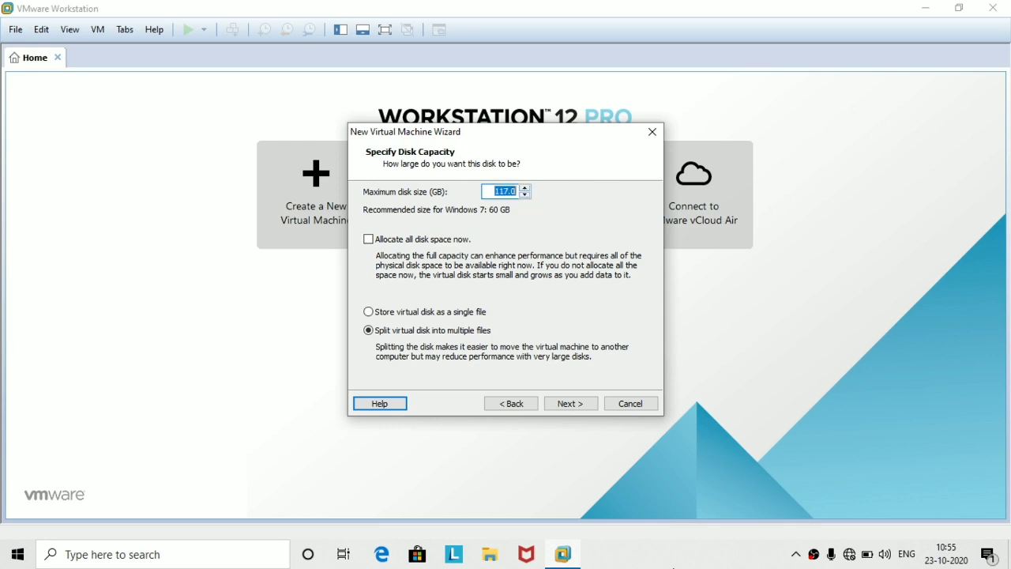
left_click(579, 403)
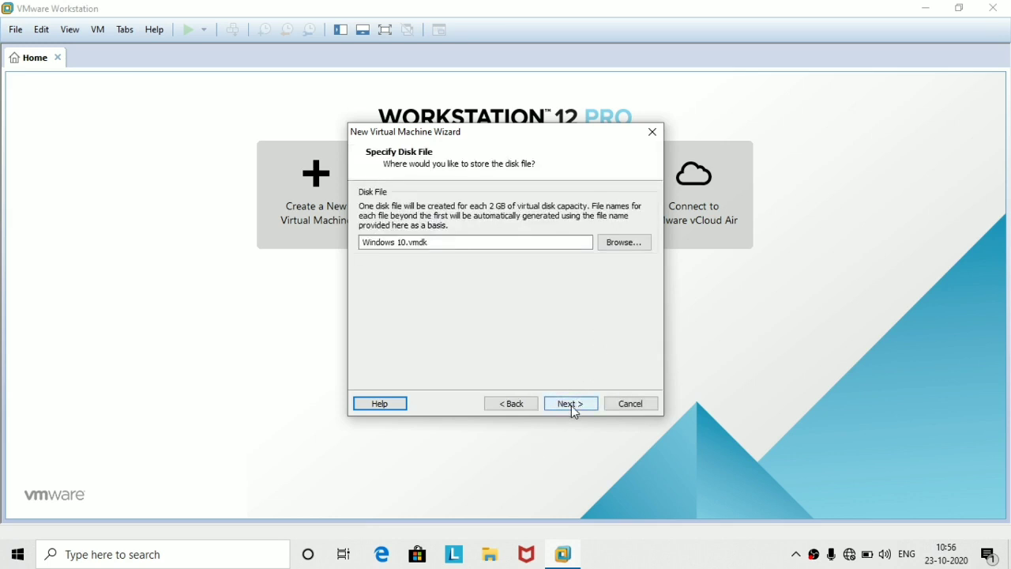
left_click(573, 407)
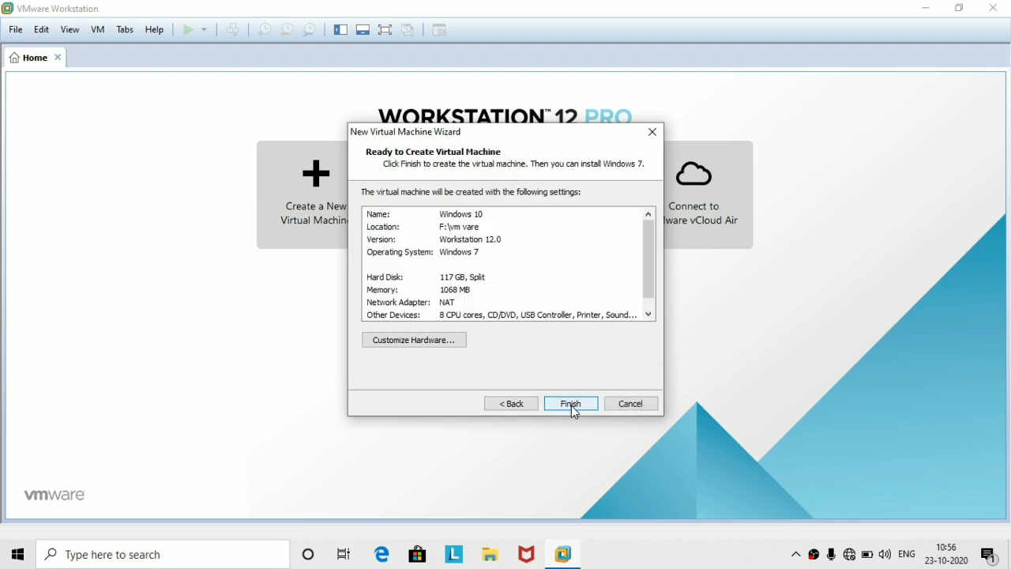
Finish creating the Windows 10 VM and open its Virtual Machine Settings.
left_click(571, 404)
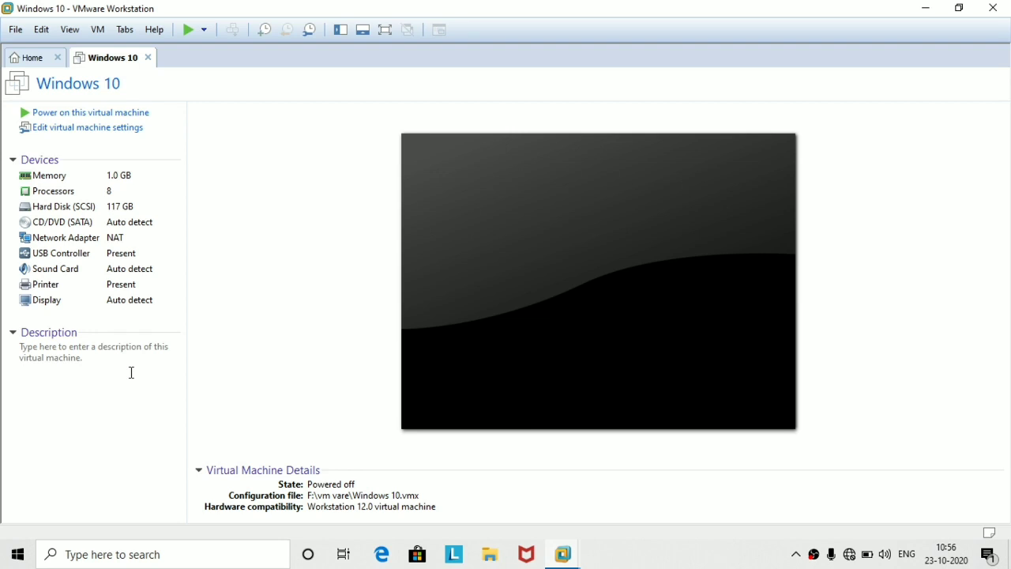
left_click(98, 129)
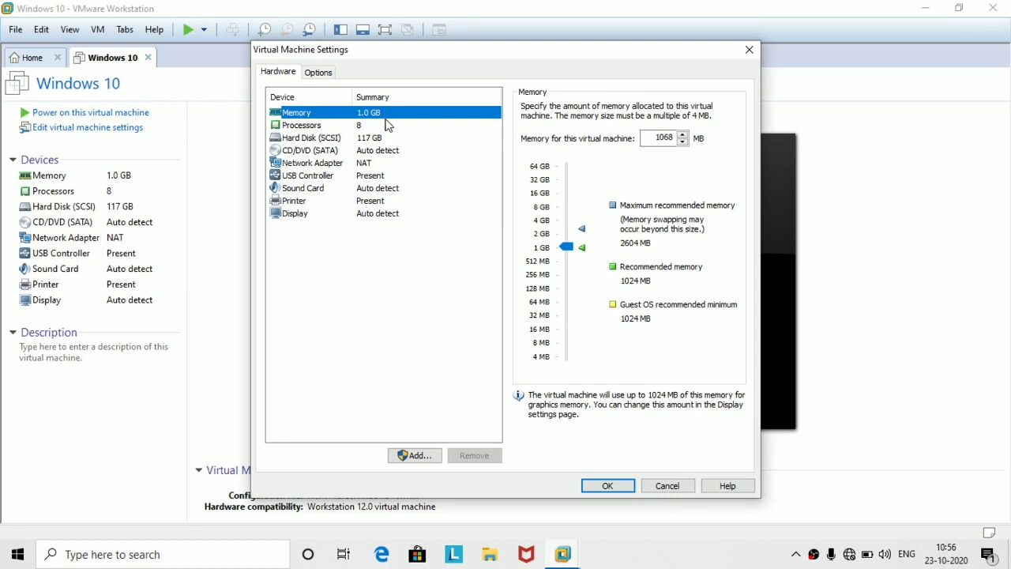
Increase memory to 1076 MB, then review the Processors, Hard Disk and CD/DVD (SATA) pages.
left_click(682, 135)
left_click(682, 135)
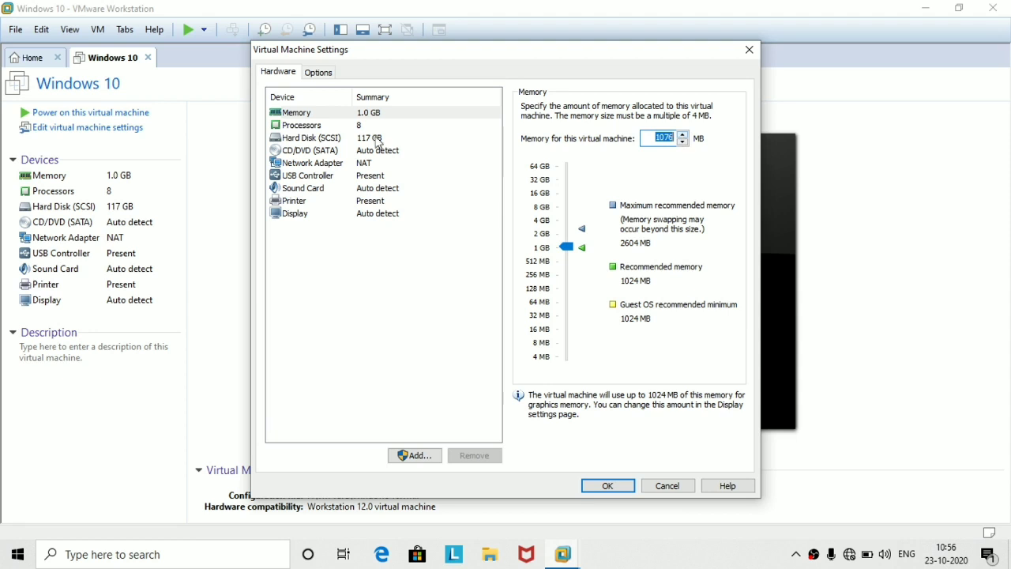
left_click(307, 127)
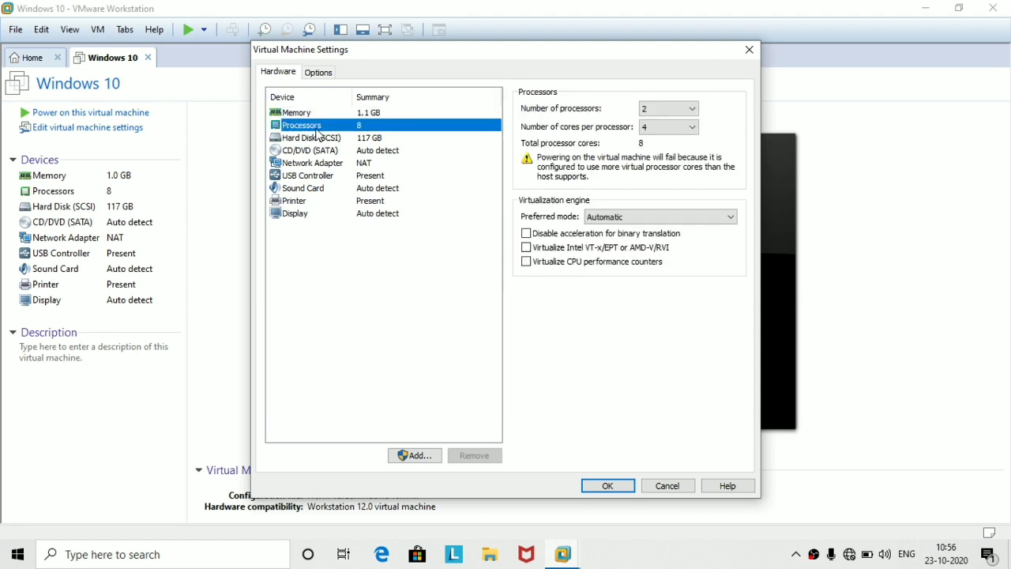
left_click(321, 138)
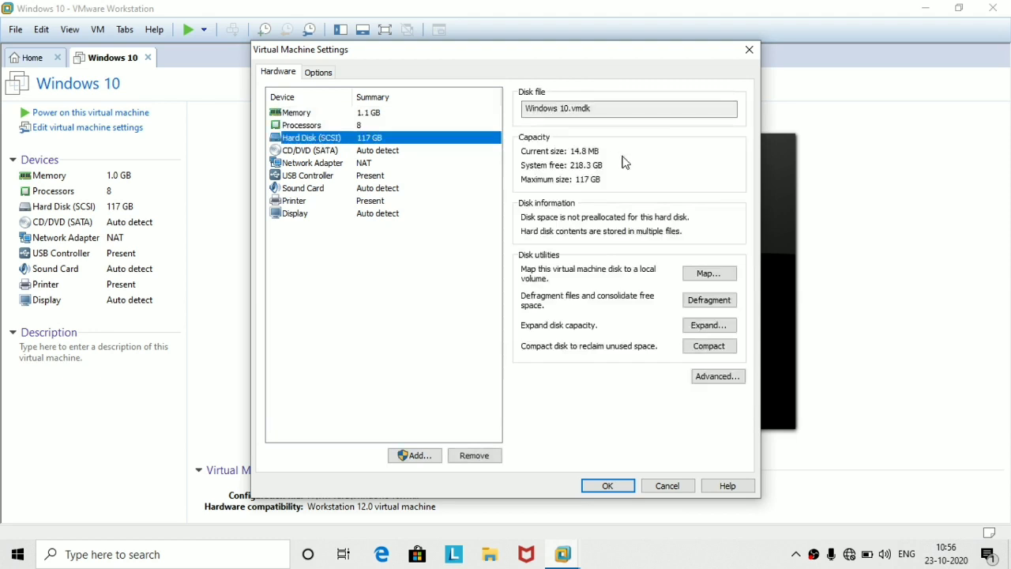
left_click(374, 155)
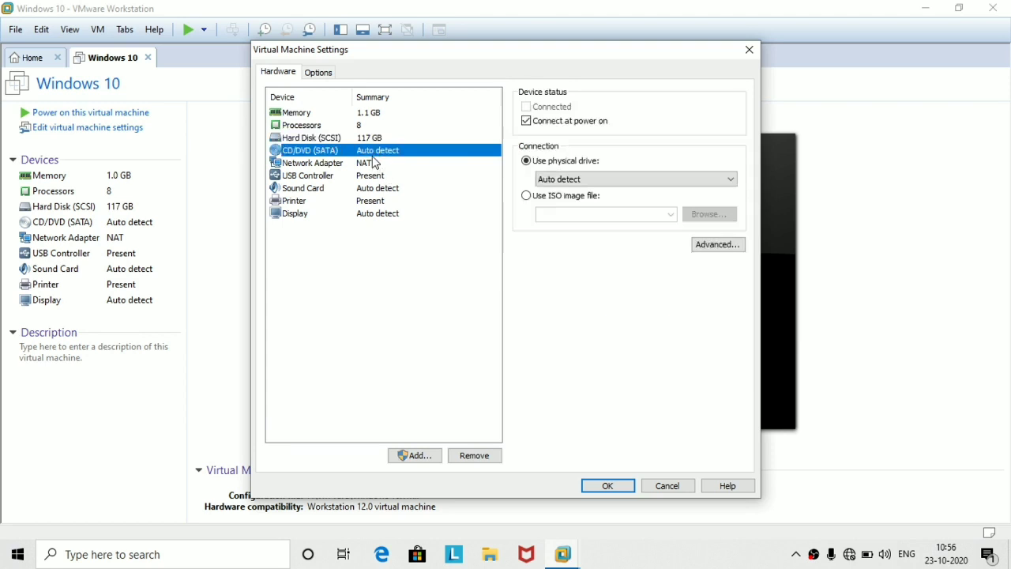
Load Win_10_Pro_Build_18363.1909.476 ISO from F:\iso image into the CD/DVD drive.
left_click(525, 197)
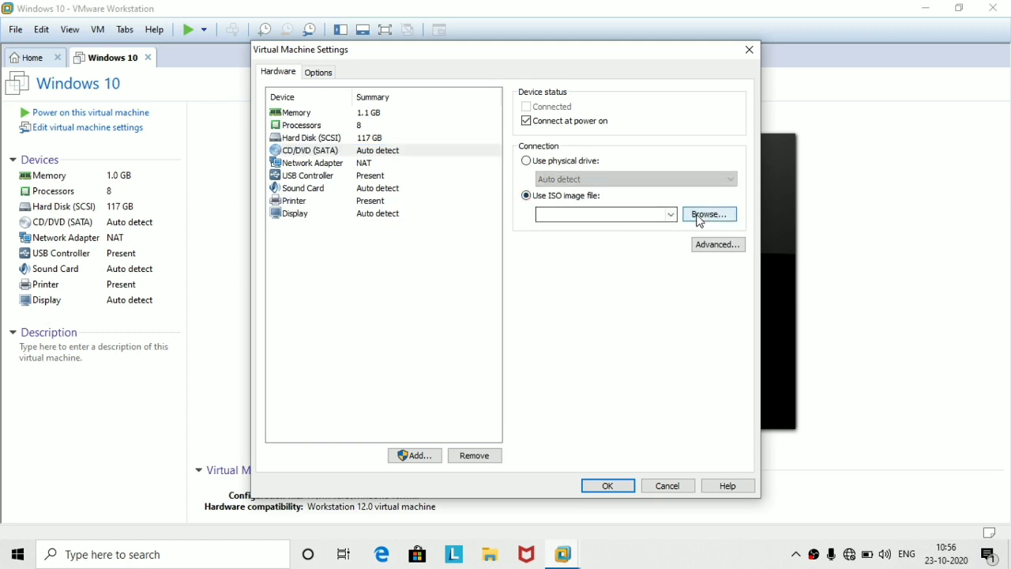
left_click(701, 221)
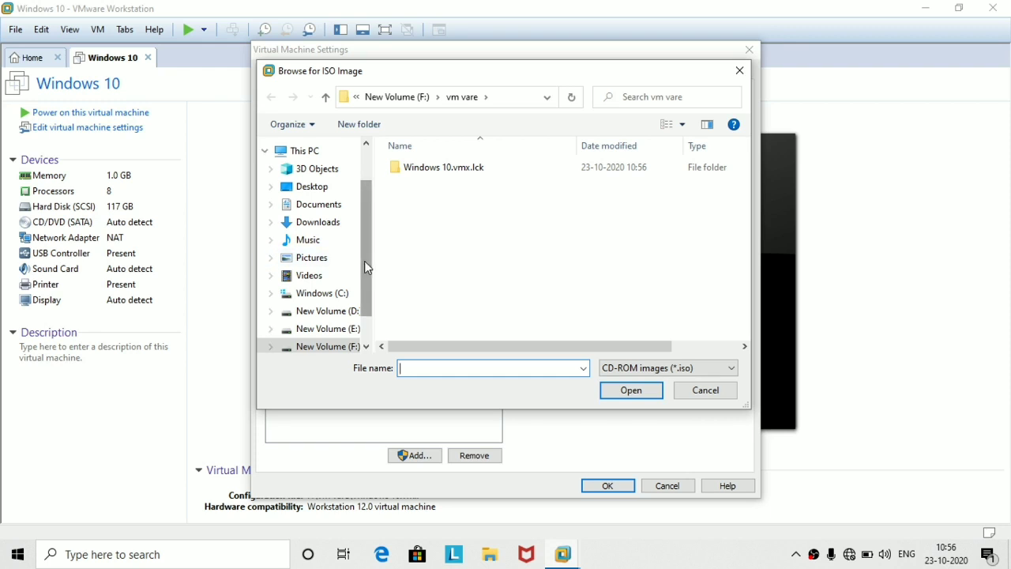
left_click_drag(364, 261, 364, 273)
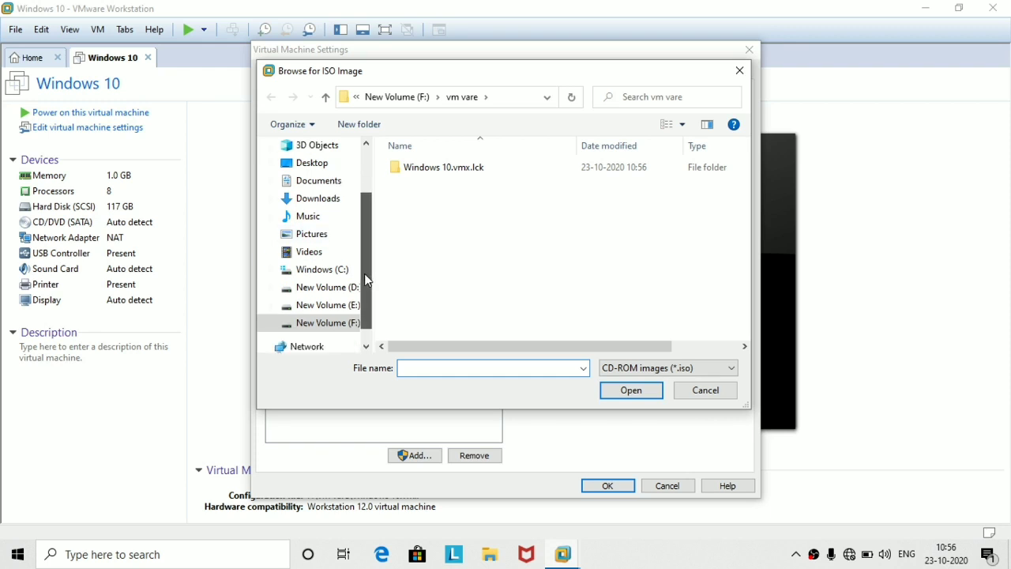
left_click(346, 324)
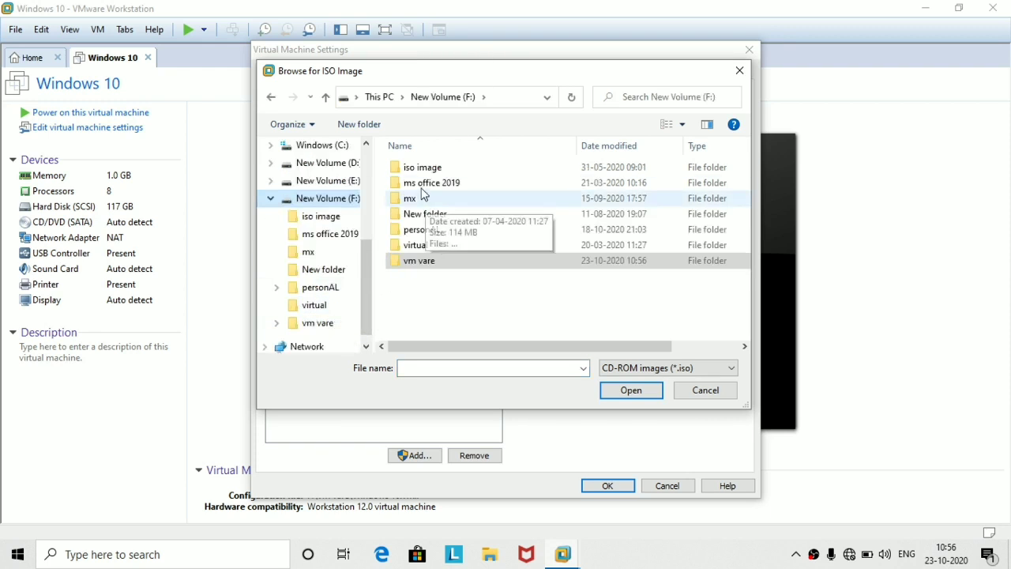
double_click(423, 168)
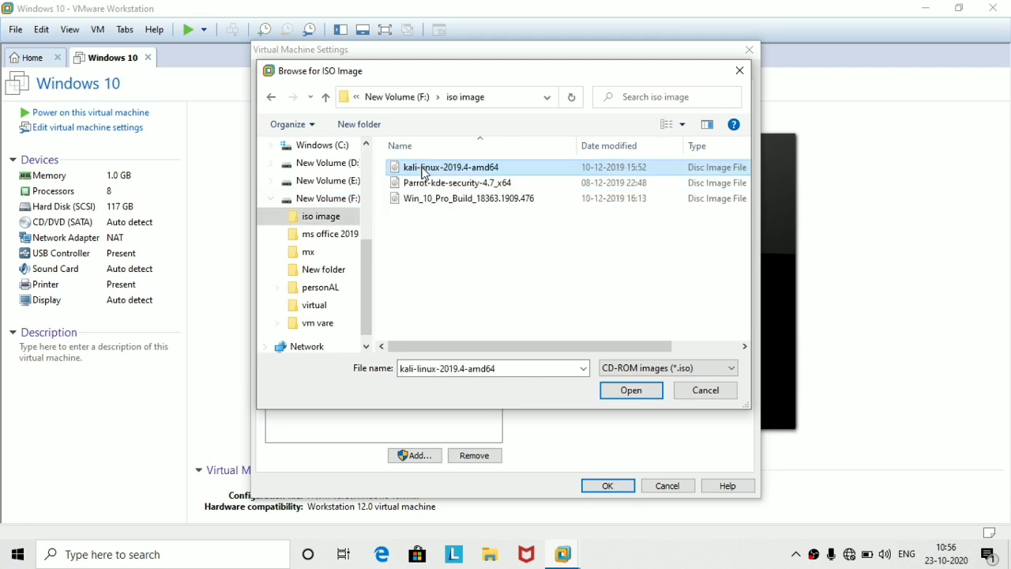
left_click(466, 199)
left_click(630, 390)
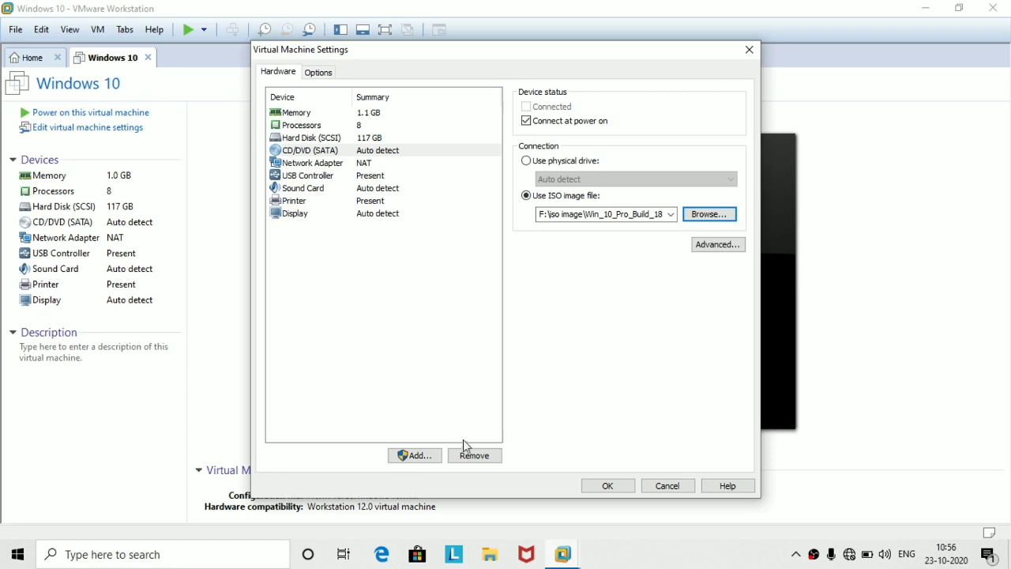
Cancel the Add Hardware wizard, review network, disk, CD/DVD and sound devices, and save.
left_click(419, 455)
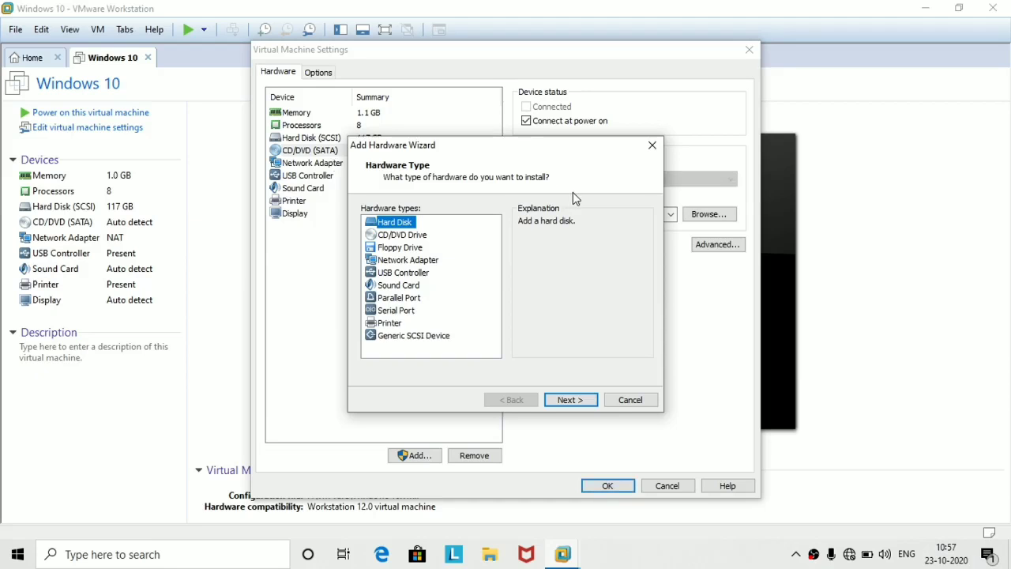
left_click(652, 146)
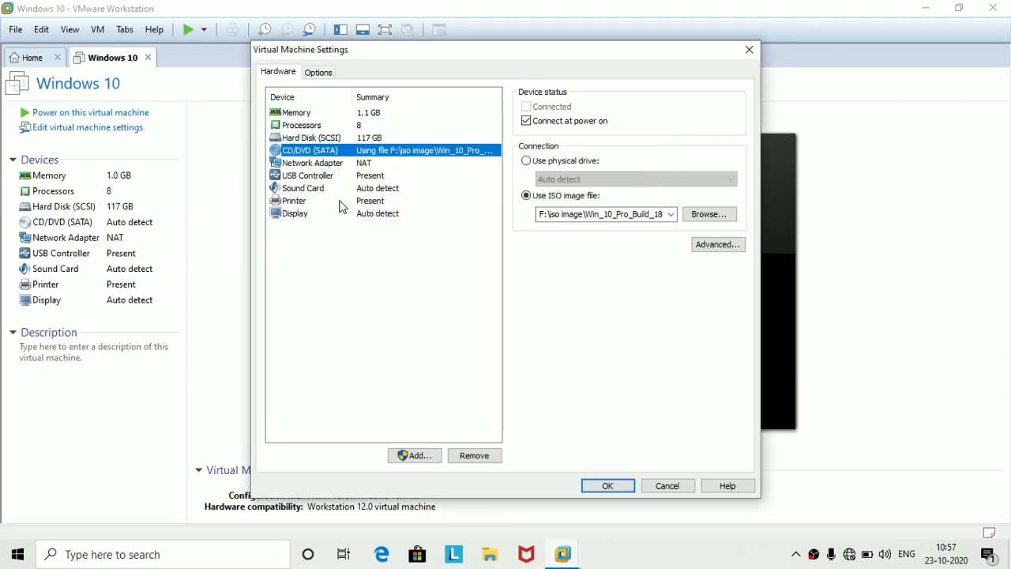
left_click(323, 163)
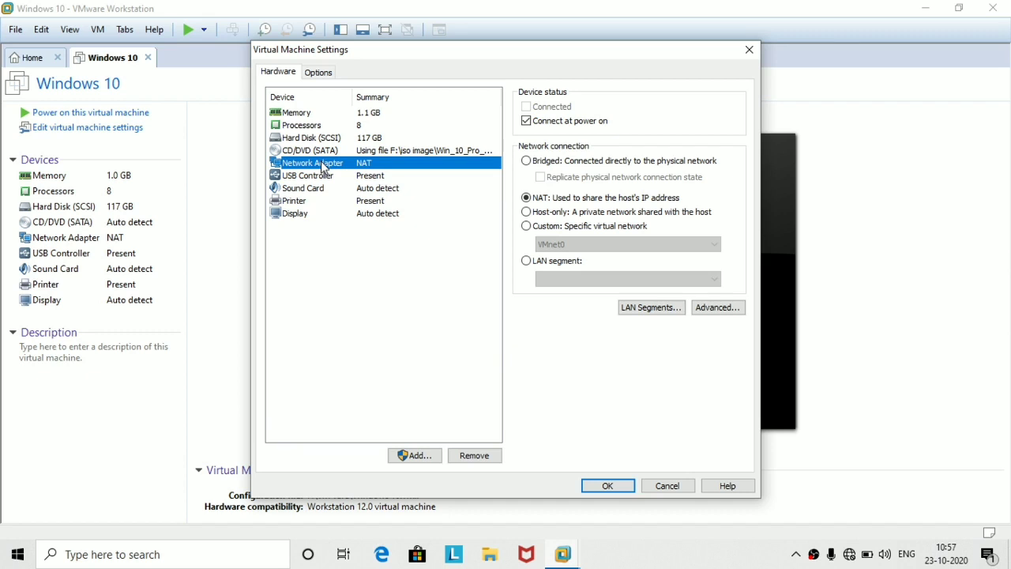
left_click(318, 138)
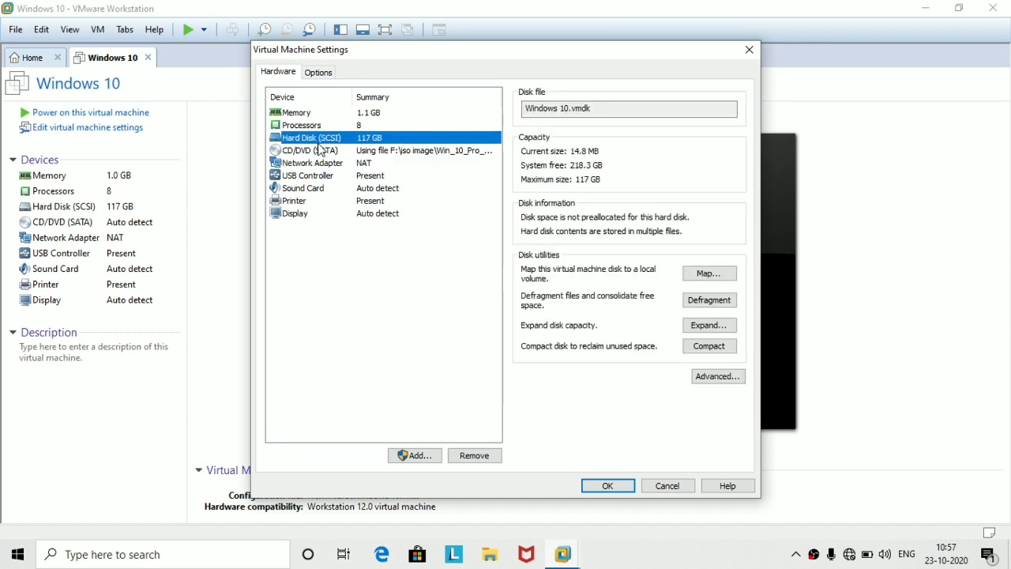
left_click(321, 153)
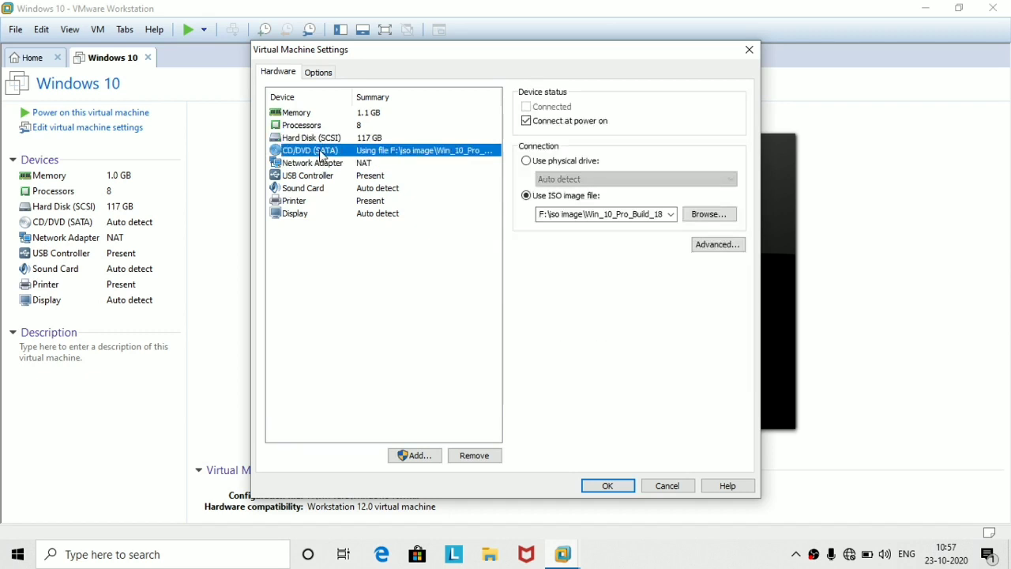
left_click(310, 191)
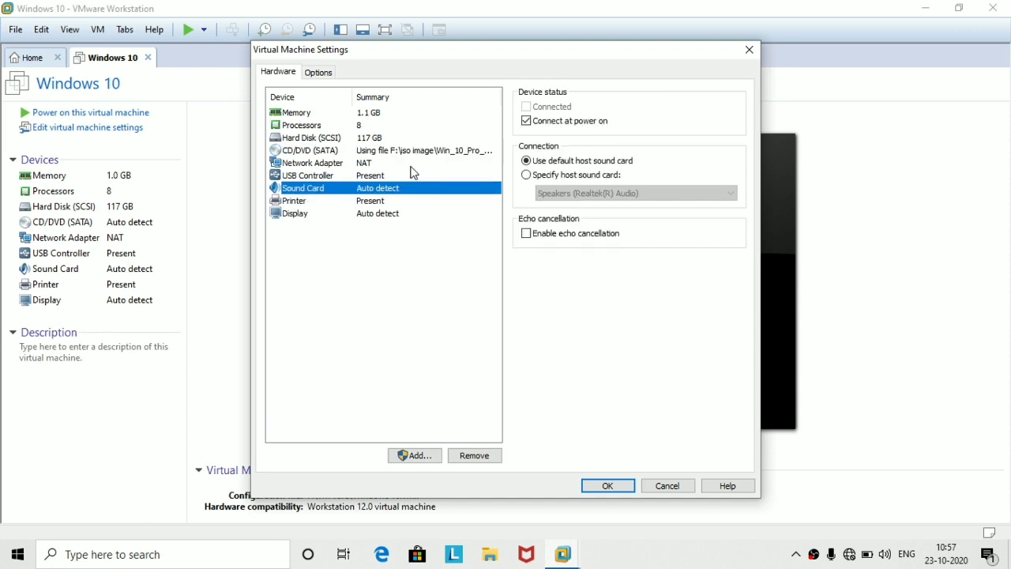
left_click(607, 486)
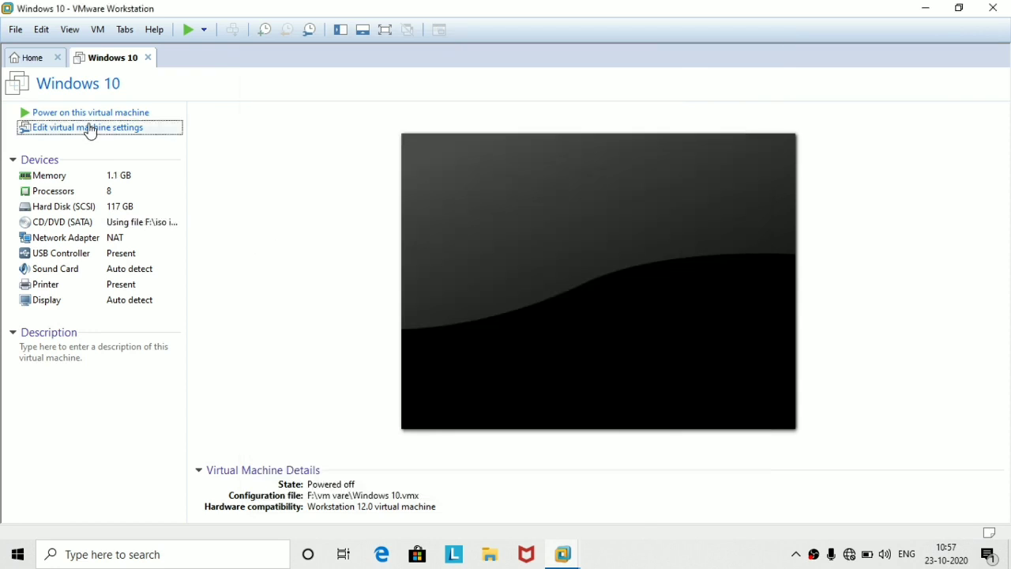
left_click(86, 115)
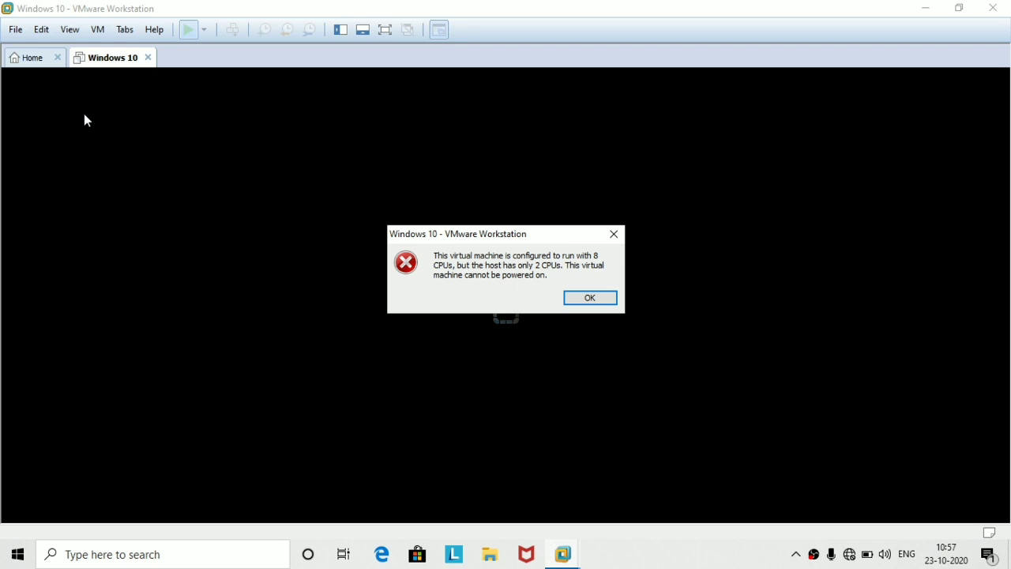
left_click(589, 299)
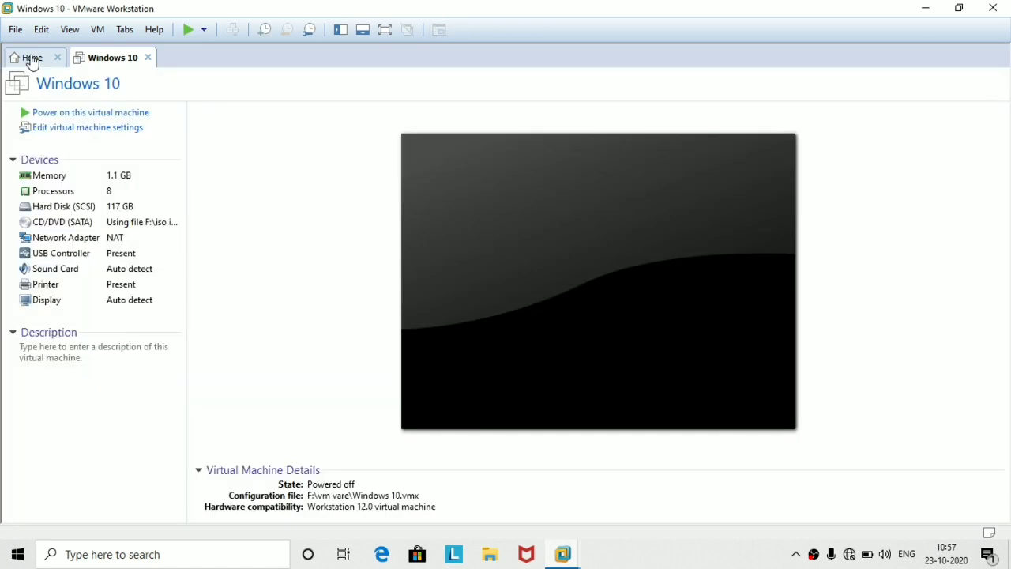
left_click(68, 118)
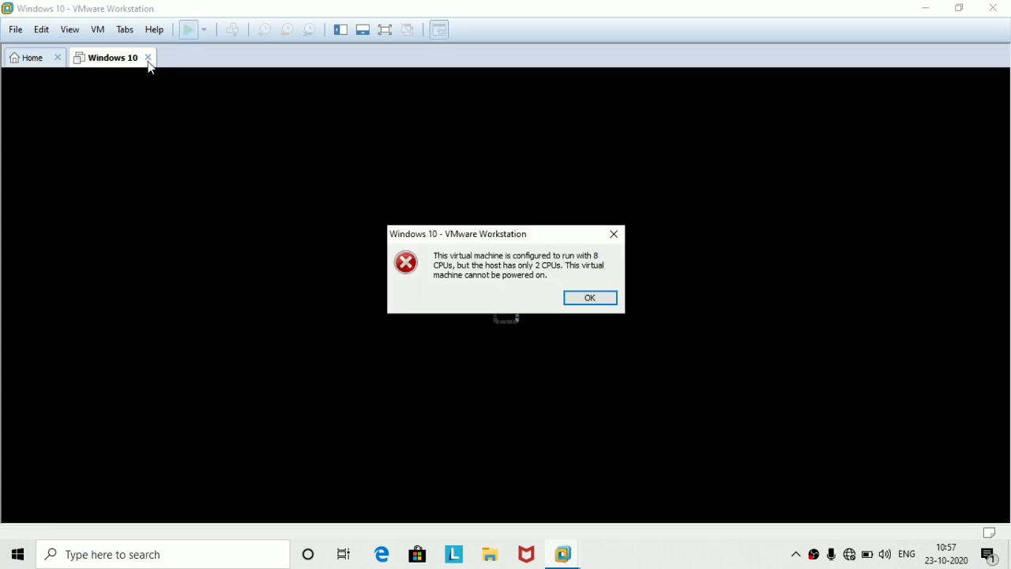
left_click(578, 299)
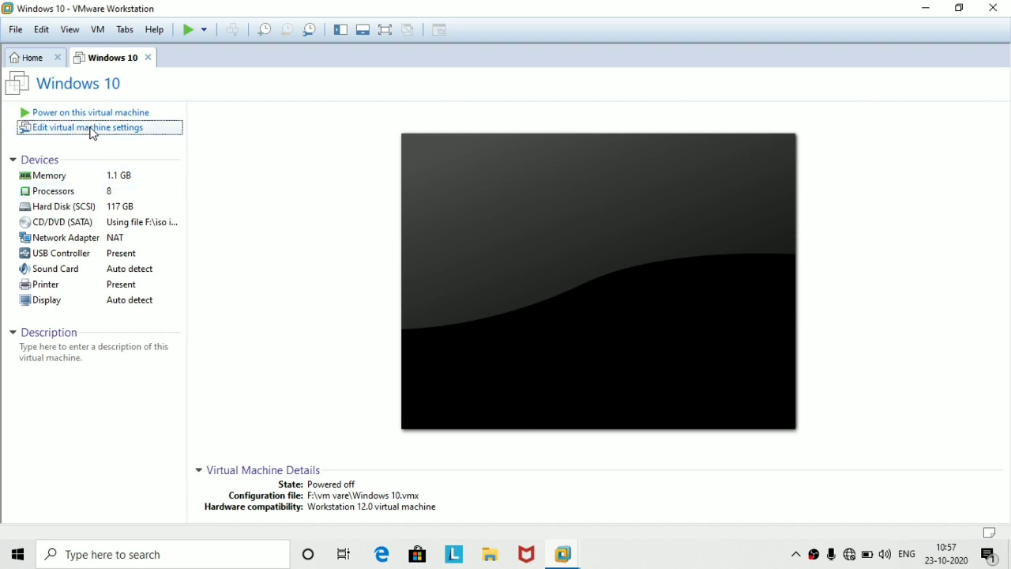
Set the Windows 10 VM to 1 processor with 1 core per processor and save.
left_click(93, 131)
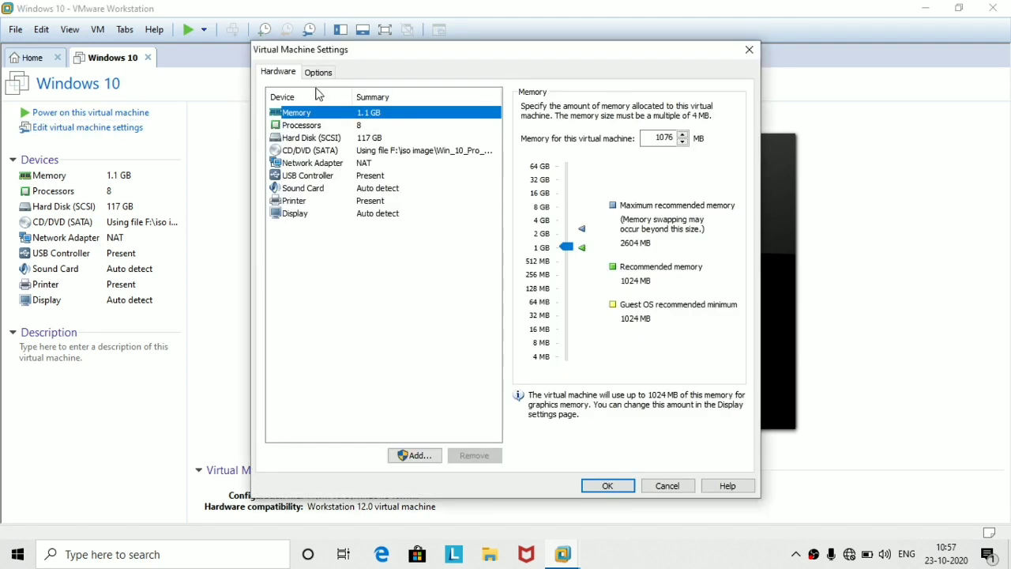
left_click(309, 128)
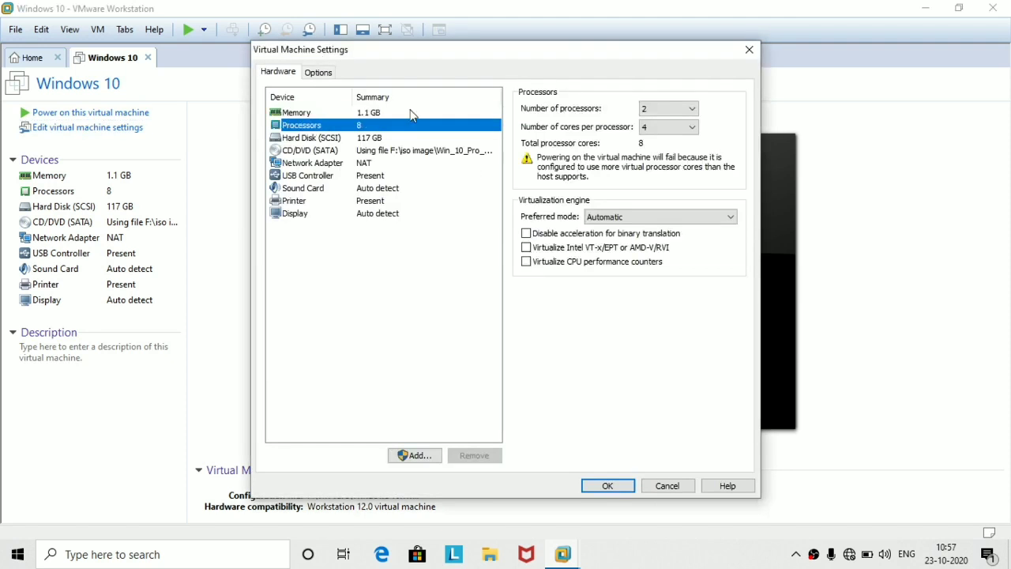
left_click(685, 108)
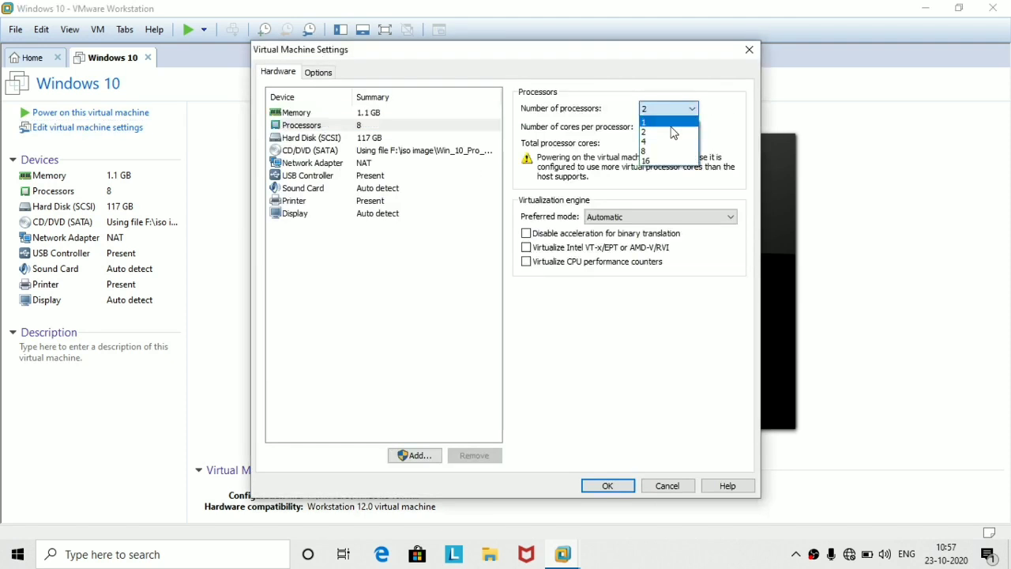
left_click(670, 123)
left_click(676, 127)
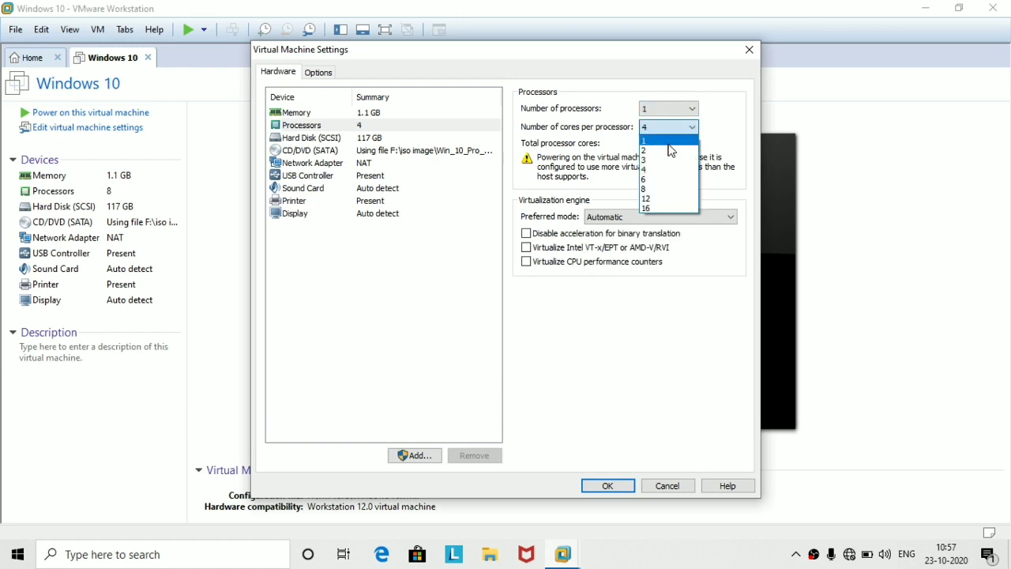
left_click(668, 142)
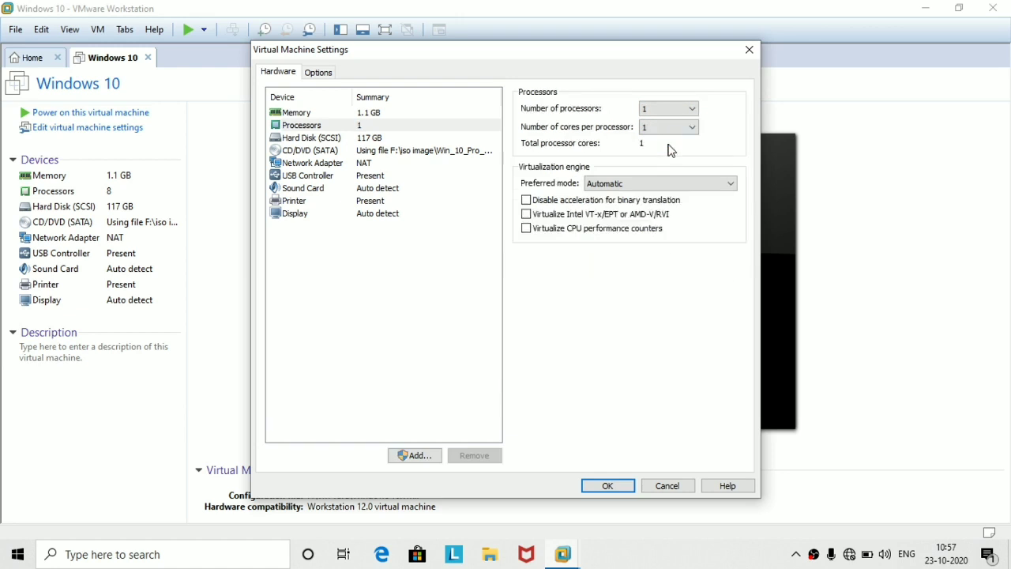
left_click(608, 485)
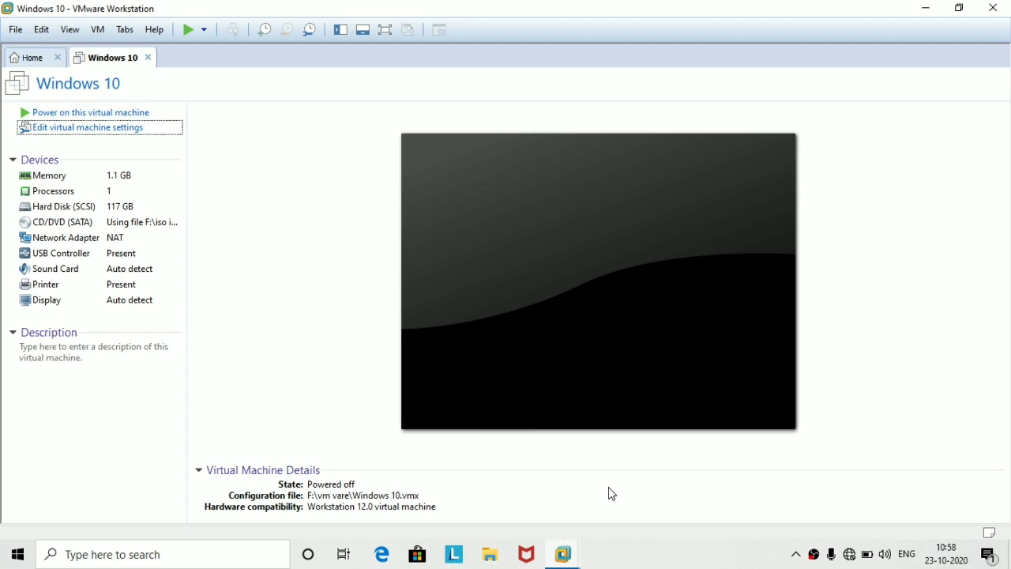
Power on the Windows 10 VM and dismiss the installation hint bar.
left_click(96, 113)
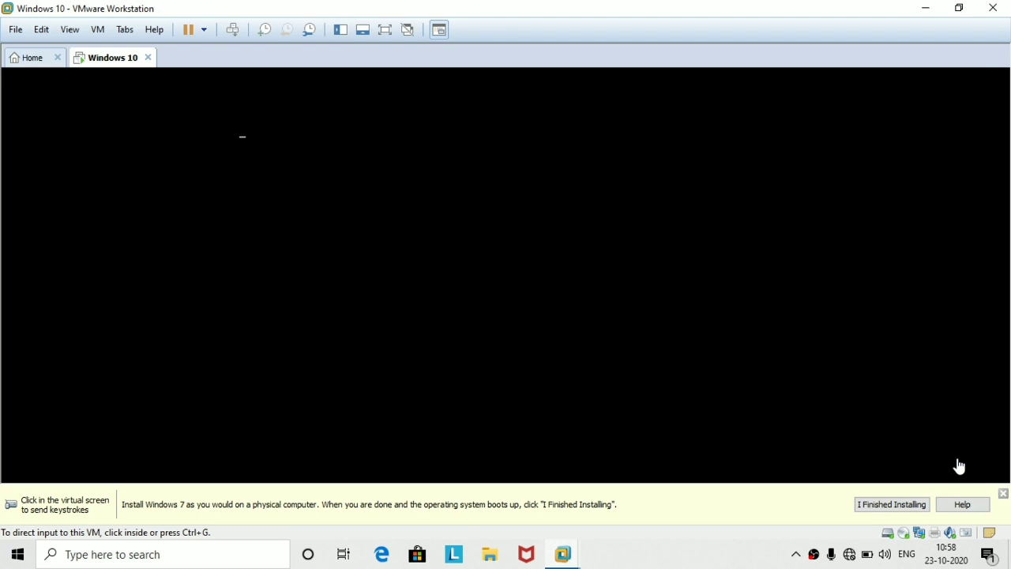
left_click(1003, 495)
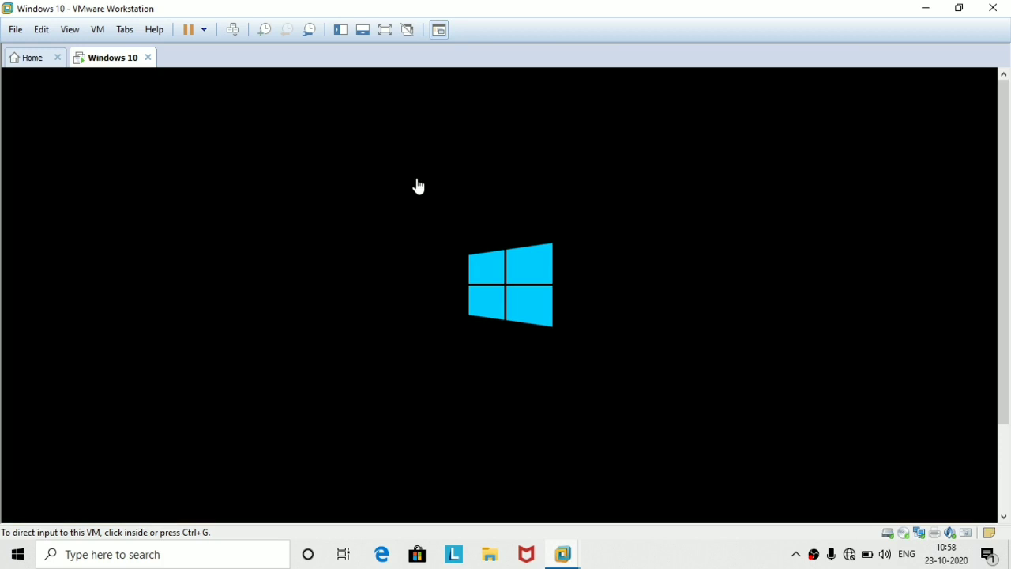
left_click(69, 37)
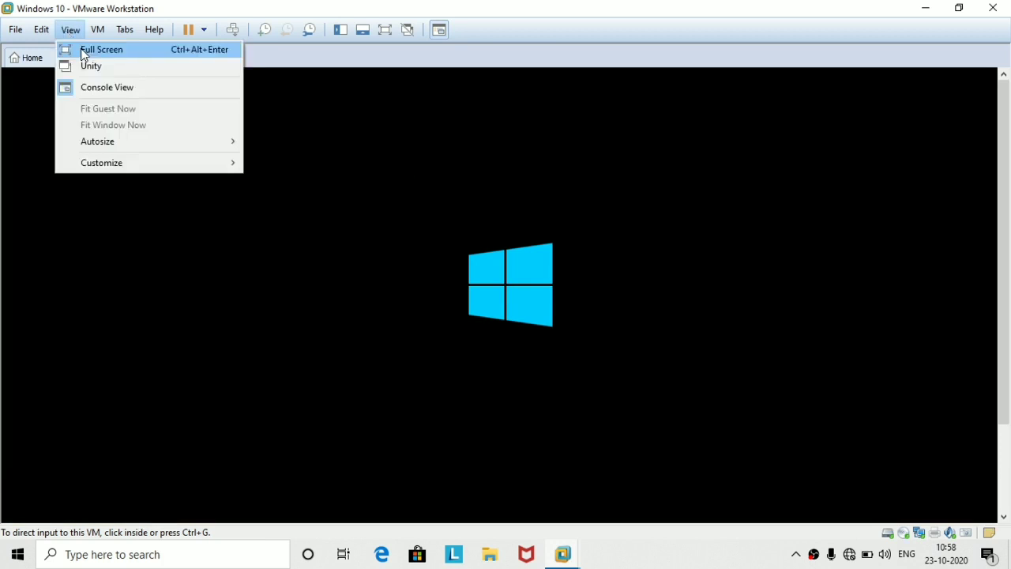
Switch the virtual machine to Full Screen view.
left_click(85, 50)
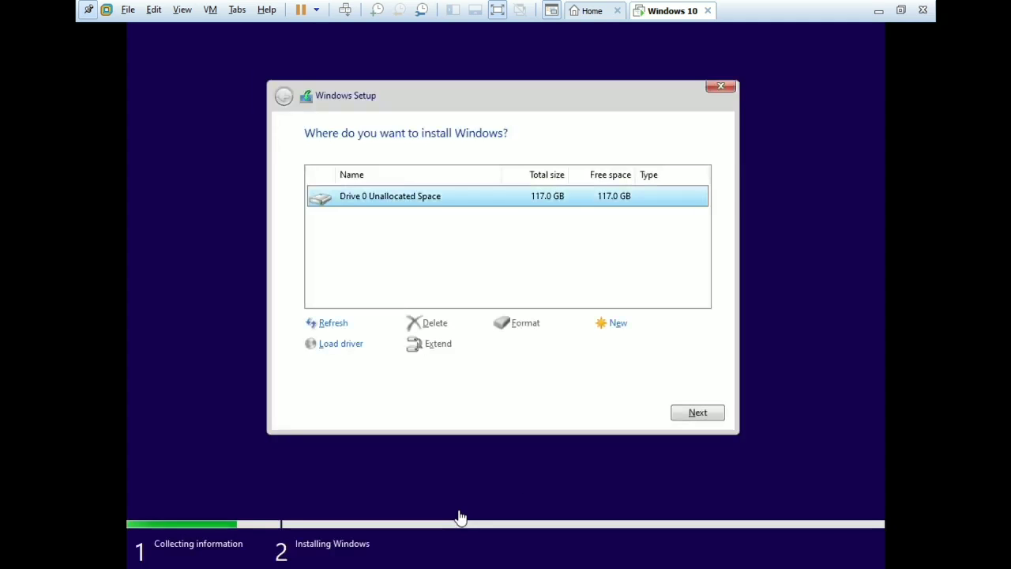
Create a 40000 MB partition on Drive 0 and format it as Partition 2.
left_click(525, 325)
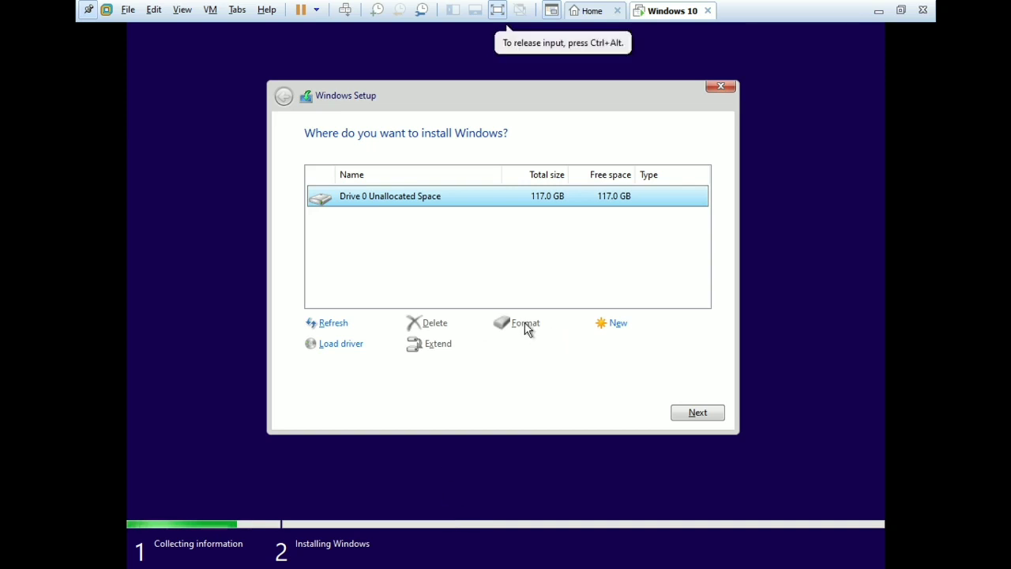
left_click(605, 325)
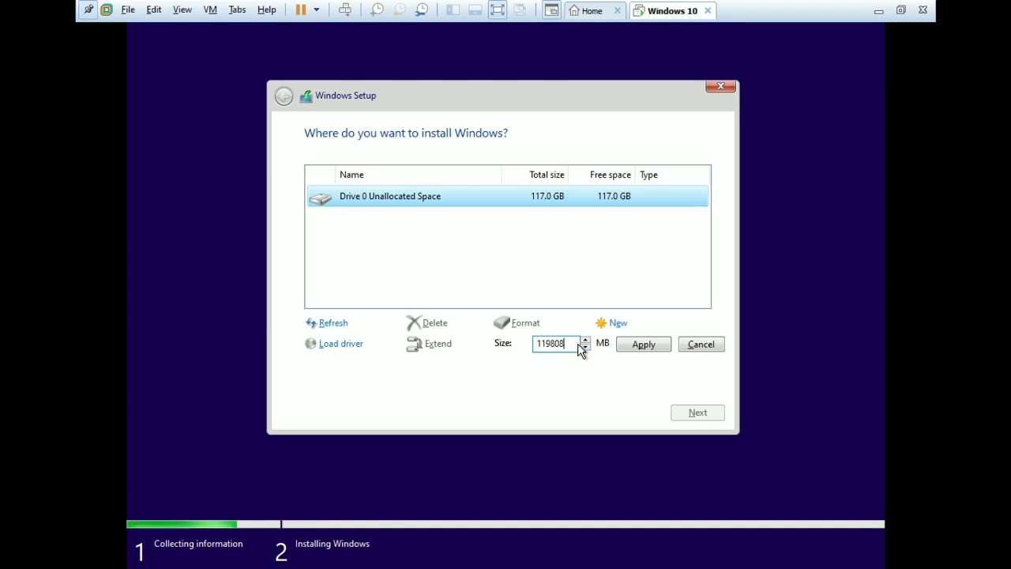
key("BackSpace")
key("BackSpace")
key("BackSpace")
key("BackSpace")
key("BackSpace")
key("BackSpace")
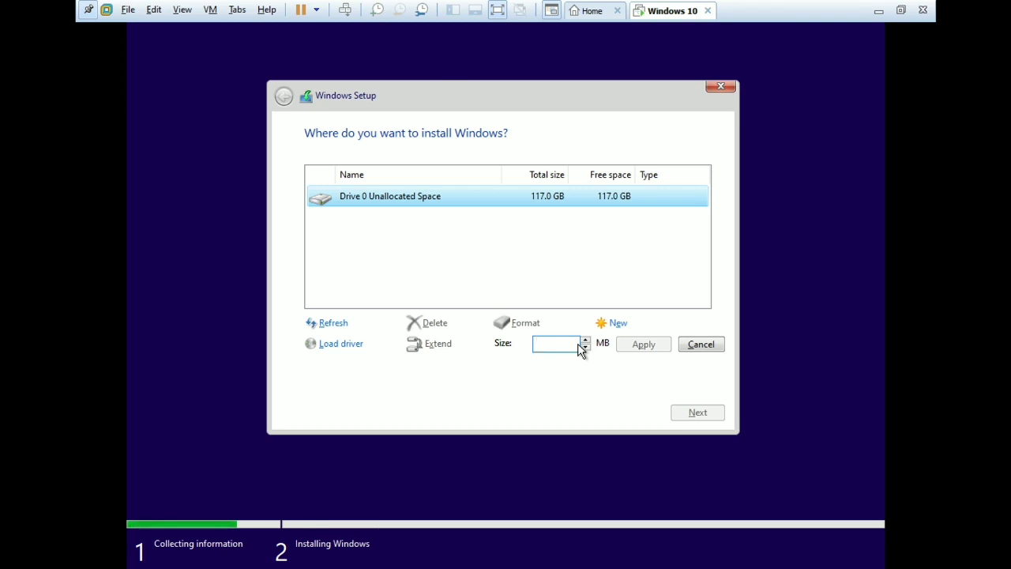
type("40000")
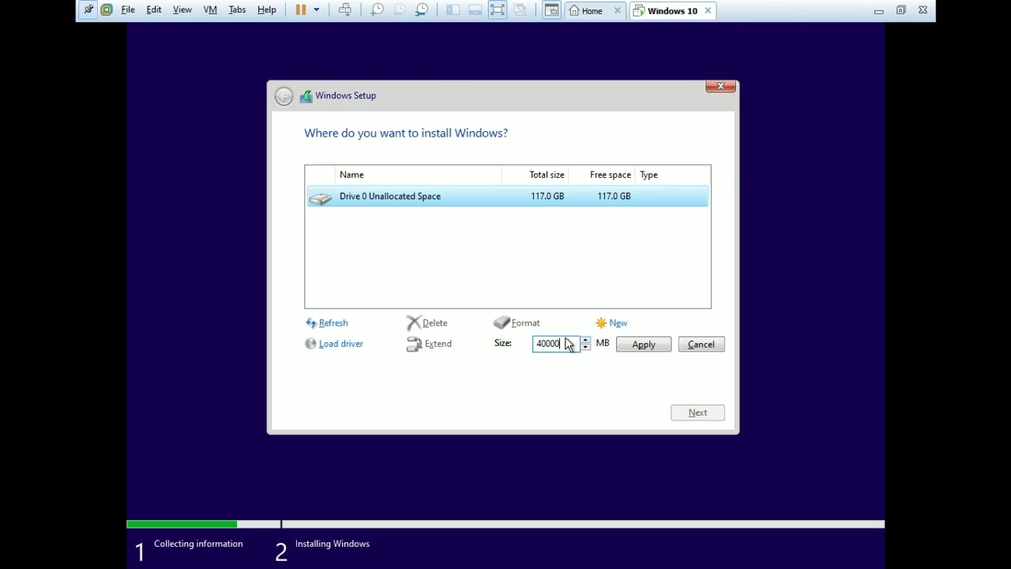
left_click(644, 352)
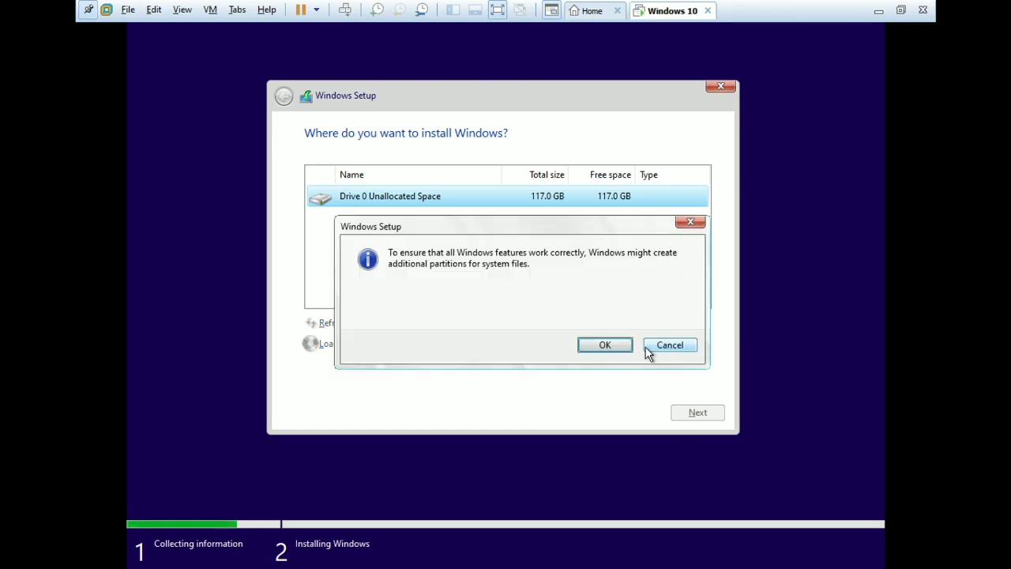
left_click(602, 343)
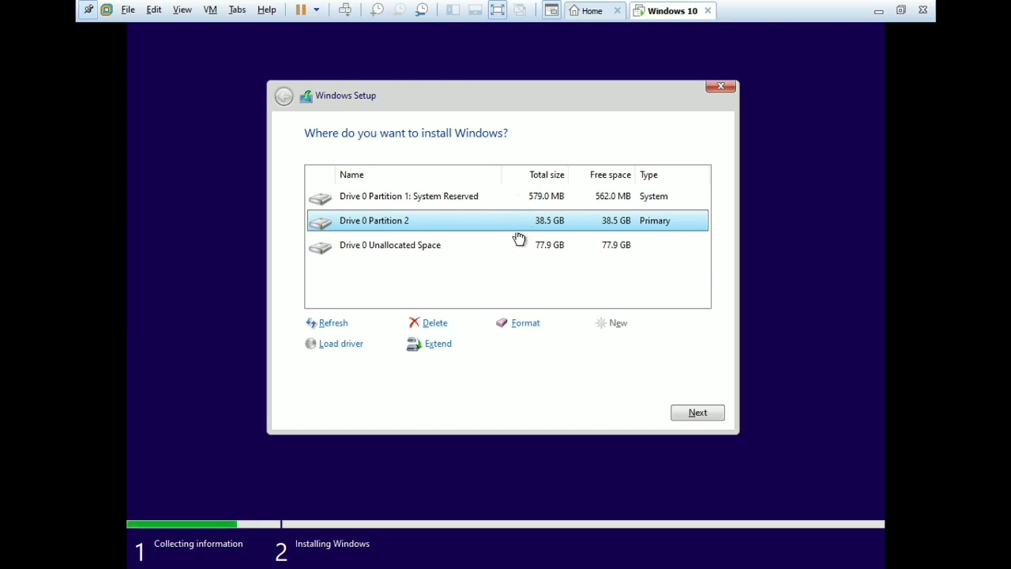
left_click(525, 325)
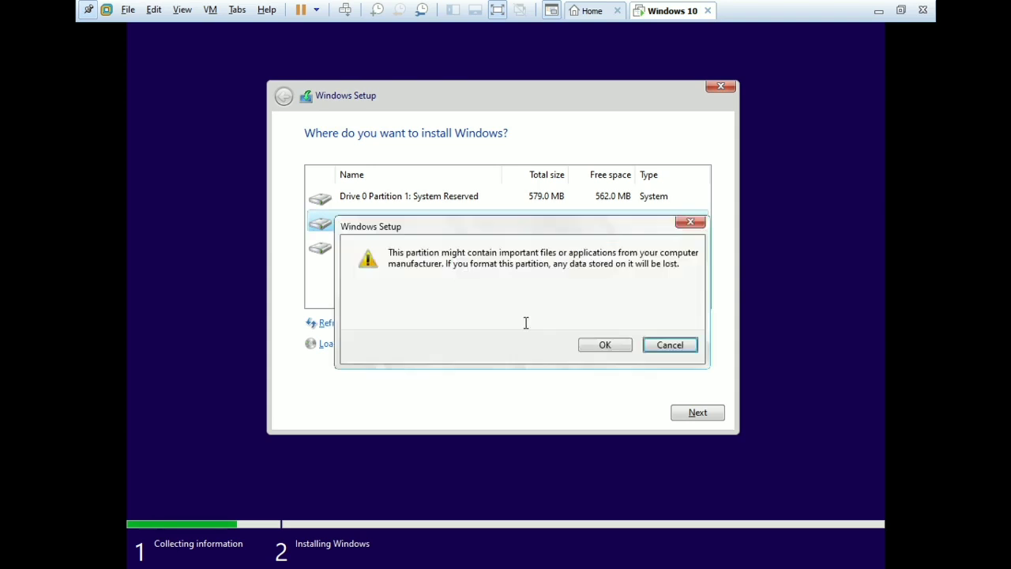
left_click(606, 344)
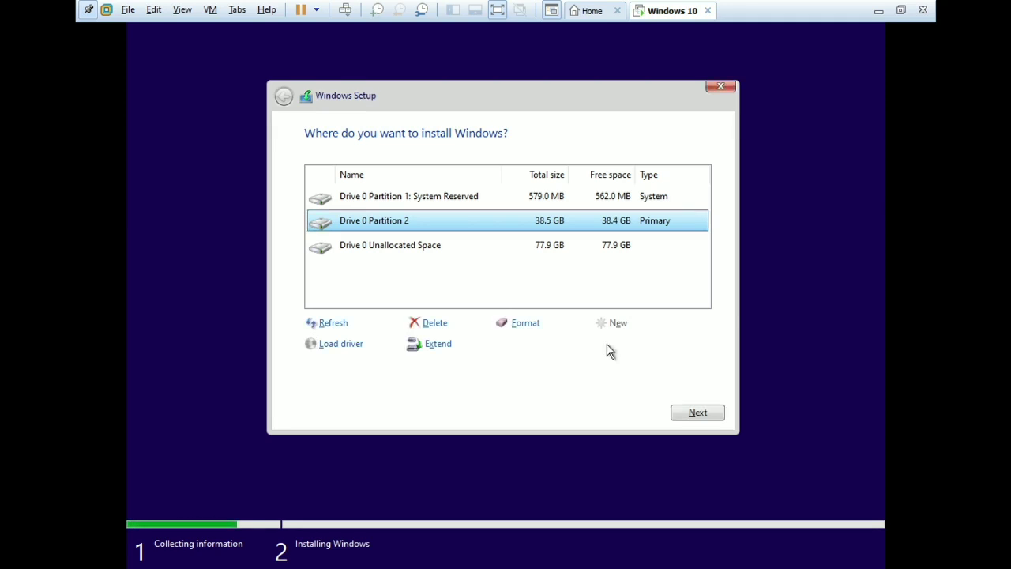
Create and format Partition 3 from the remaining space, then install Windows on Partition 2.
left_click(582, 246)
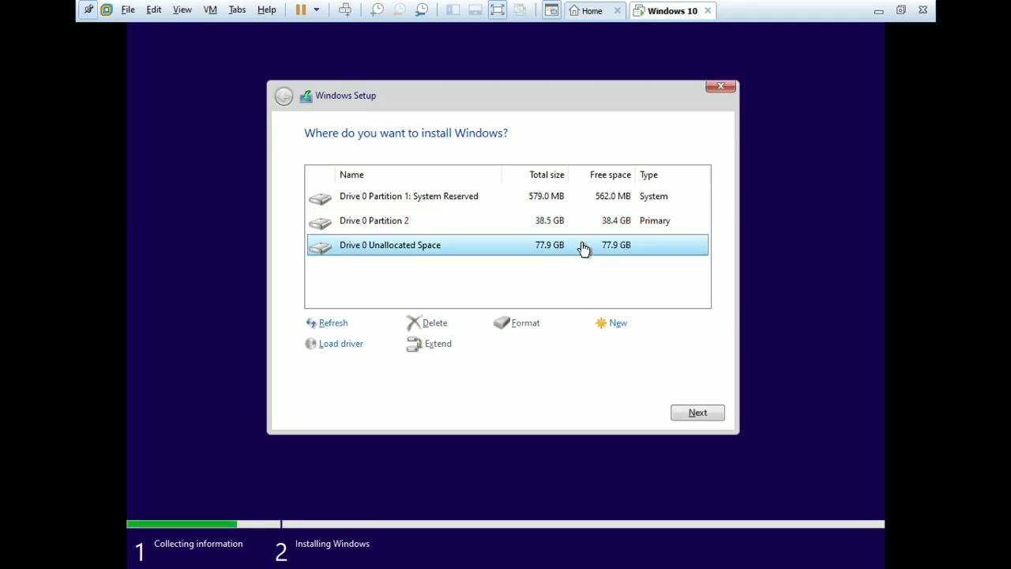
left_click(623, 330)
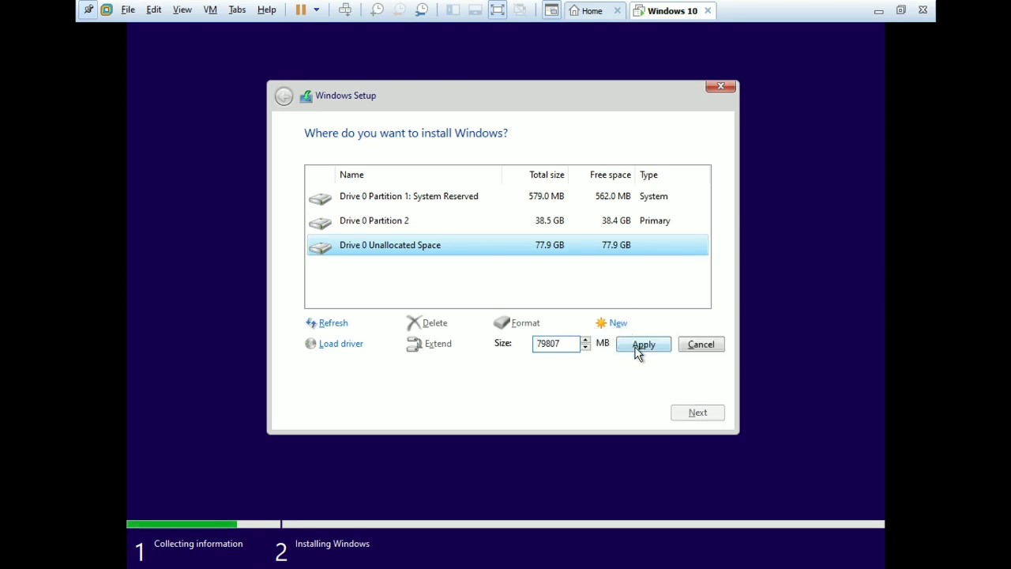
left_click(634, 347)
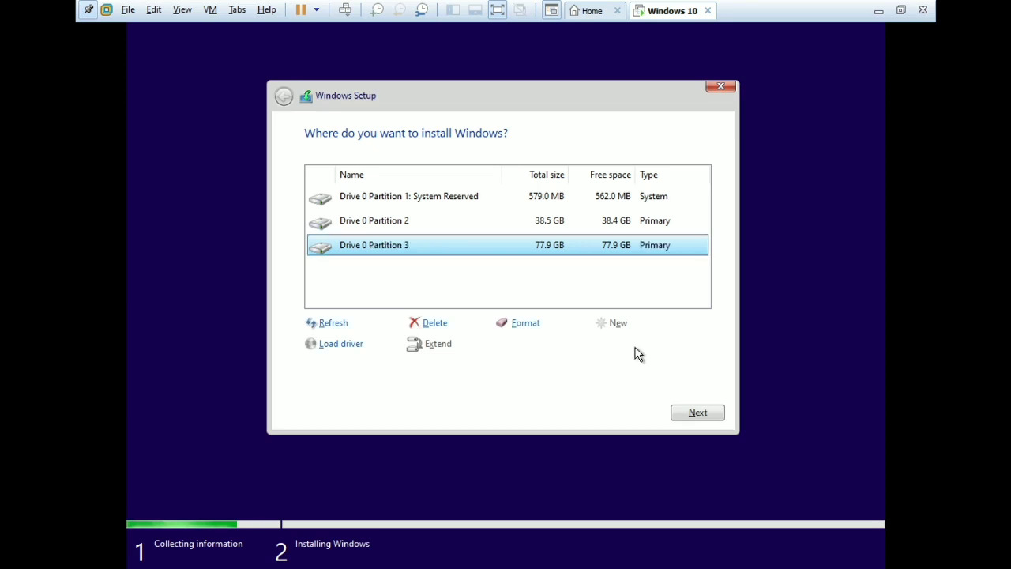
left_click(536, 326)
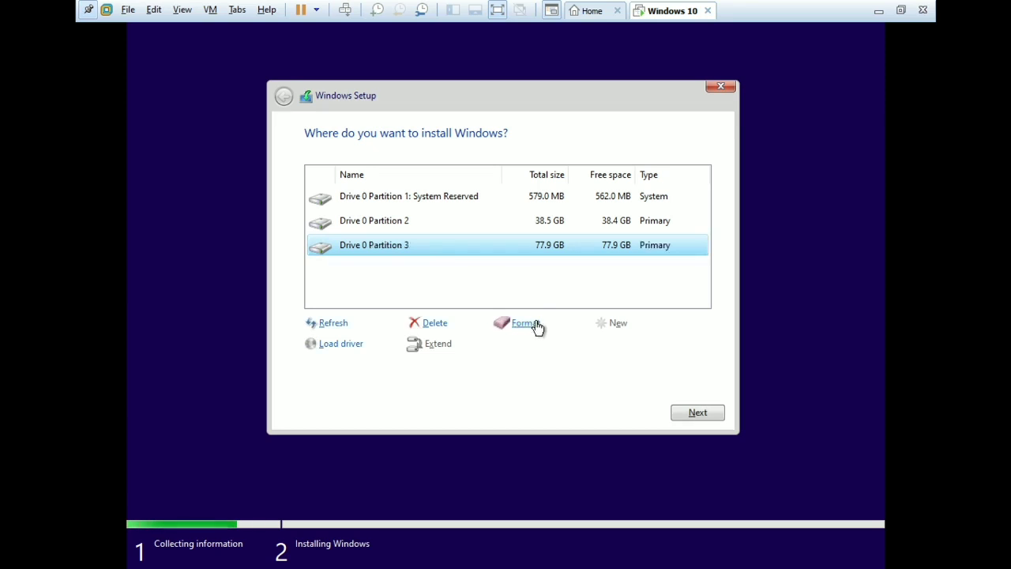
left_click(604, 345)
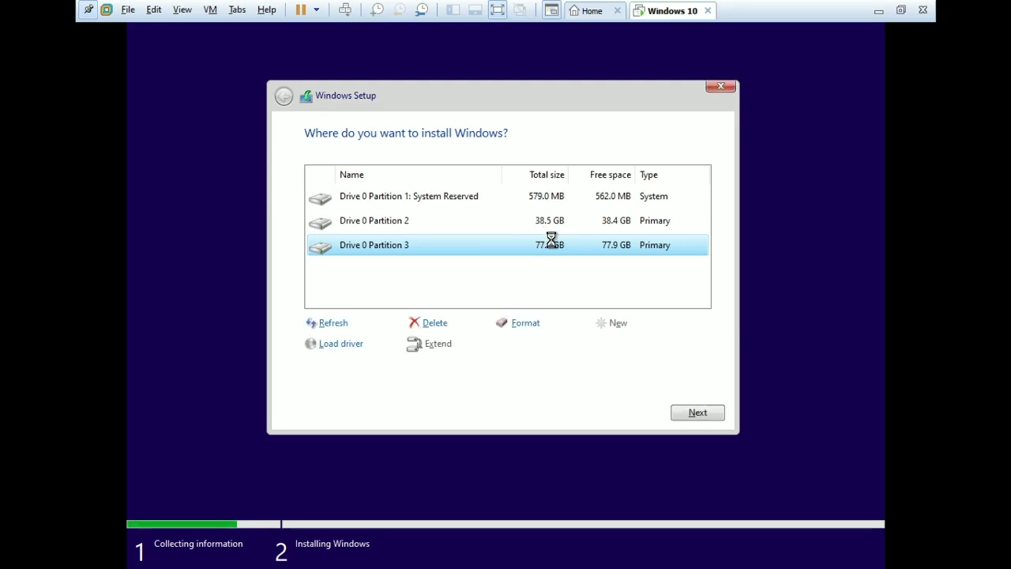
left_click(510, 219)
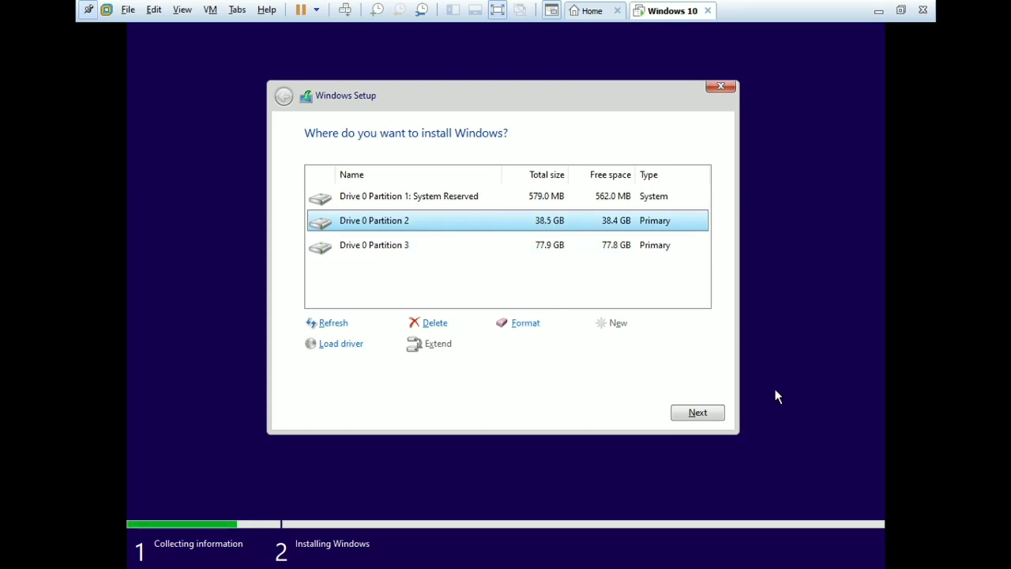
left_click(694, 413)
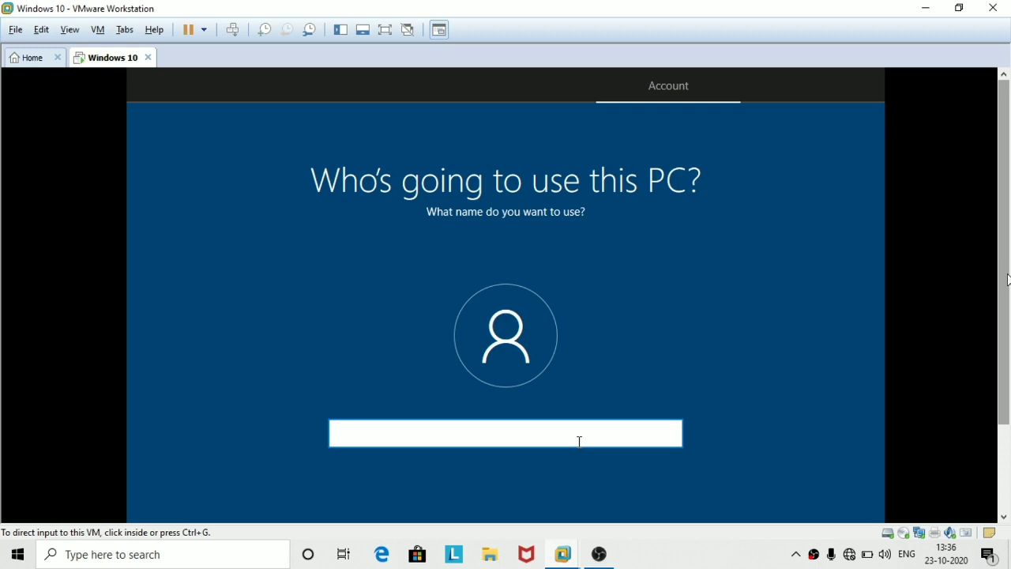
Enter the user name for the new local Windows account.
scroll(1004, 314, "down", 2)
scroll(1004, 314, "down", 2)
scroll(987, 237, "up", 4)
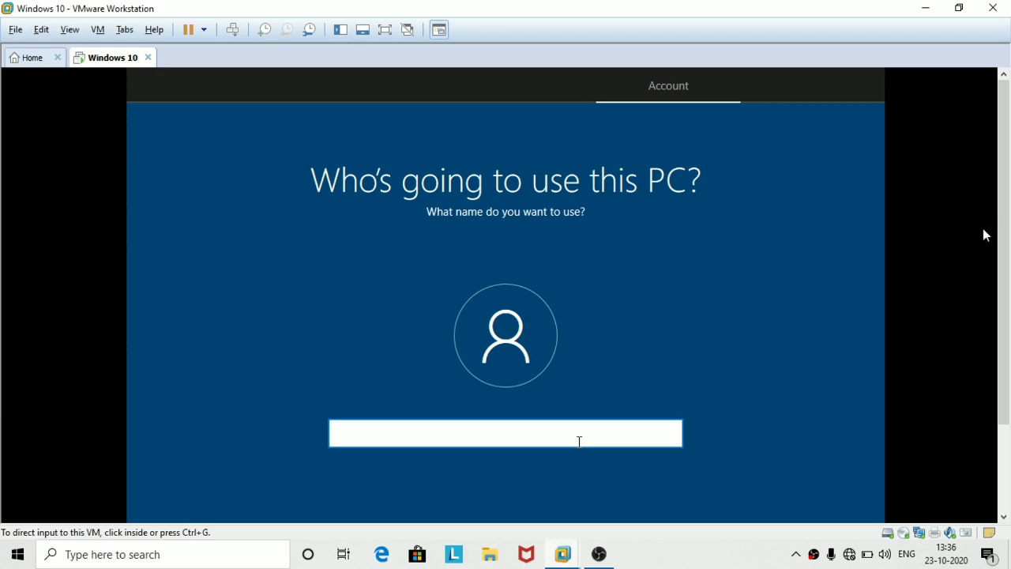
left_click(530, 438)
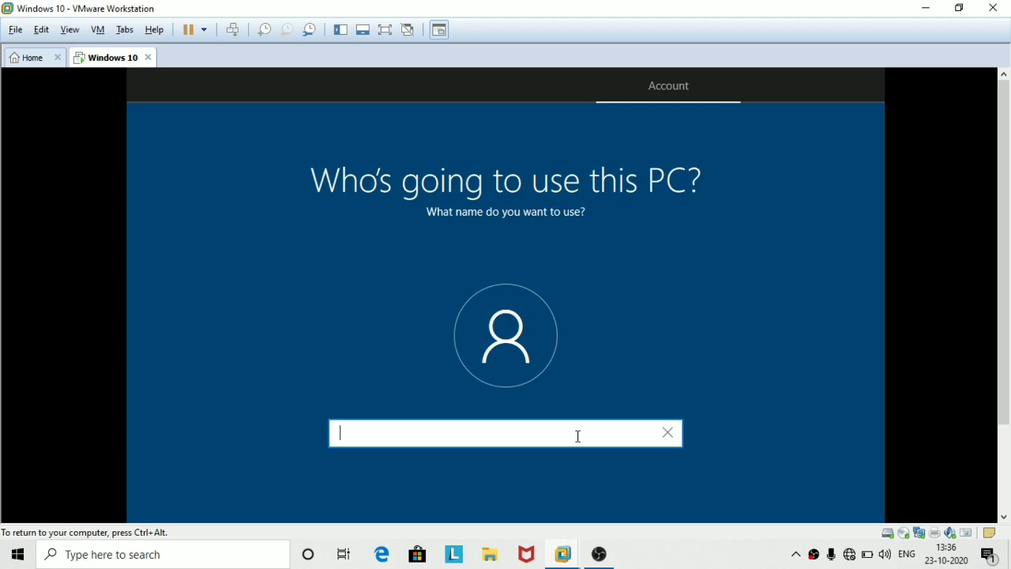
type("prohacking")
key("Return")
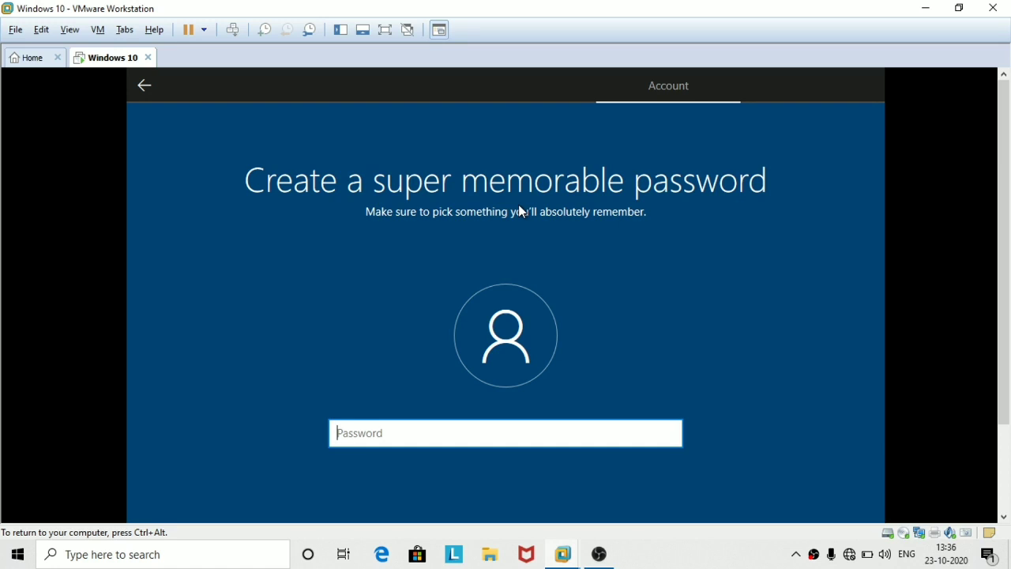
Set the account password and enter it again to confirm.
type("******")
left_click_drag(672, 434, 672, 433)
key("Return")
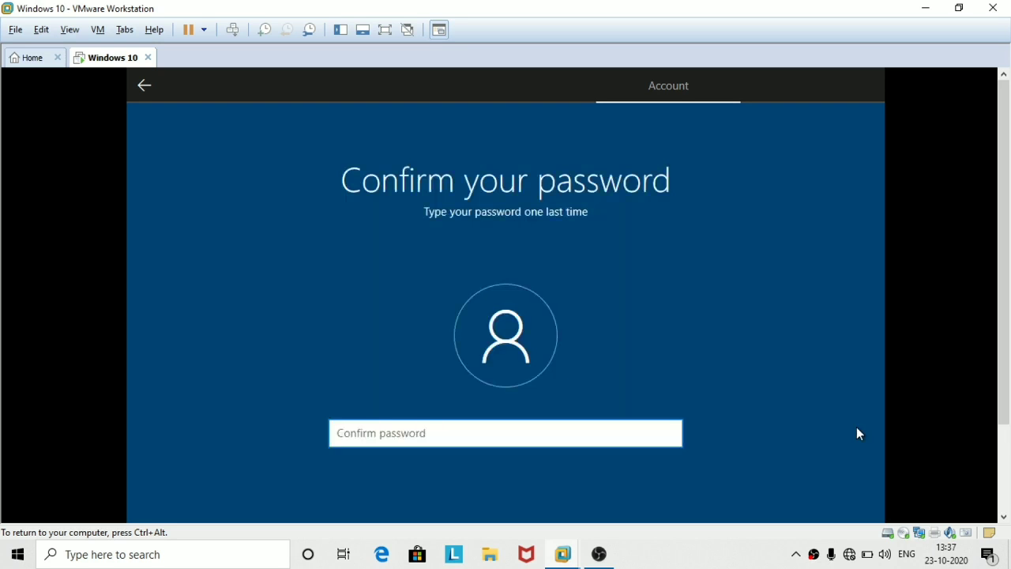
type("123456")
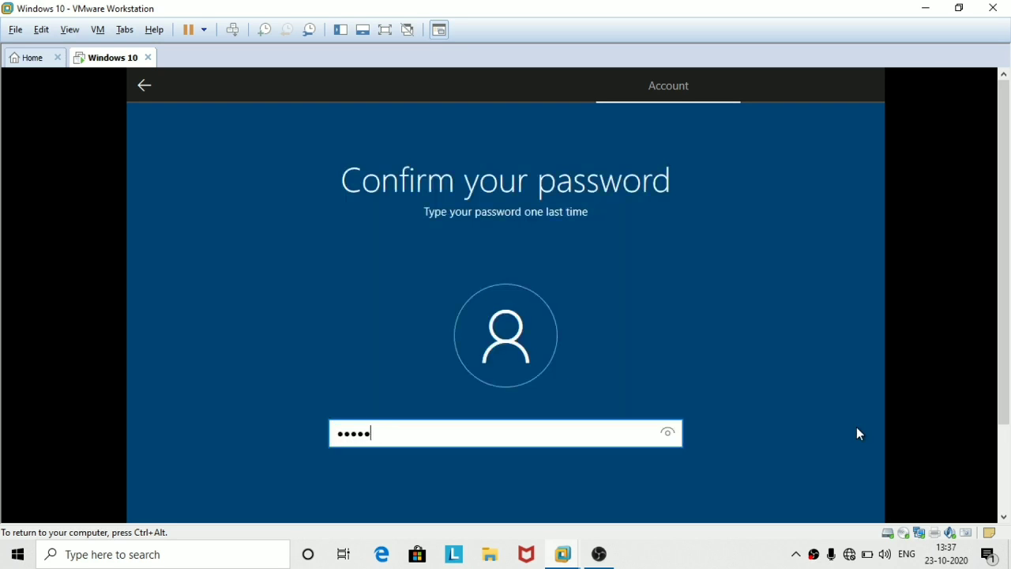
key("Return")
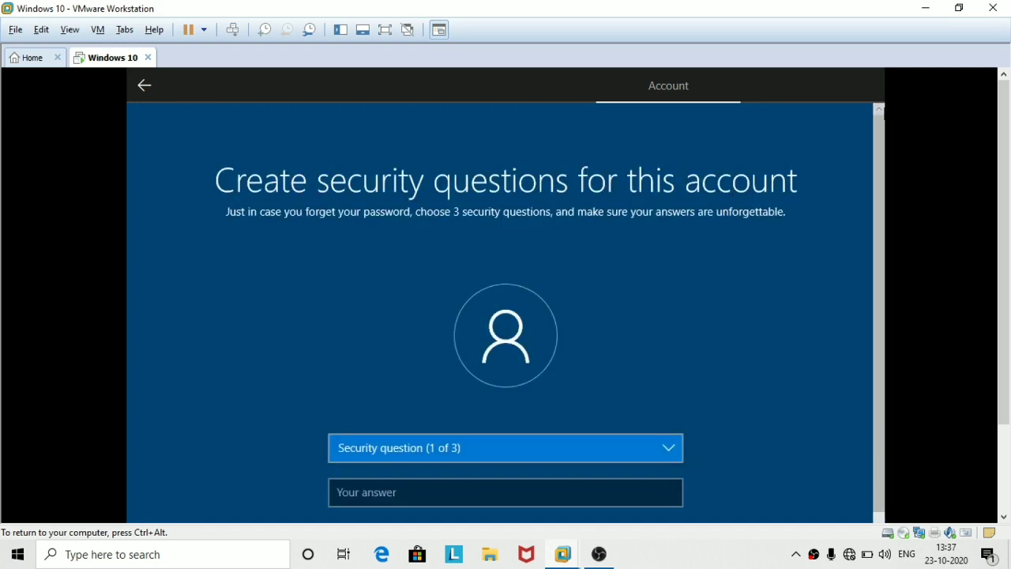
Choose the first pet's name as security question one and enter its answer.
key("ctrl+alt")
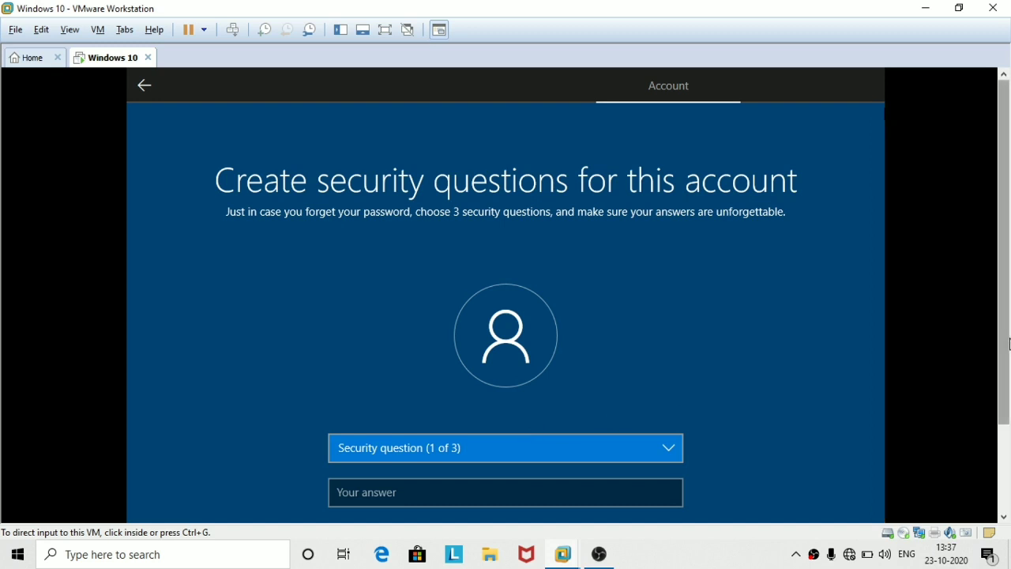
left_click_drag(1006, 345, 983, 453)
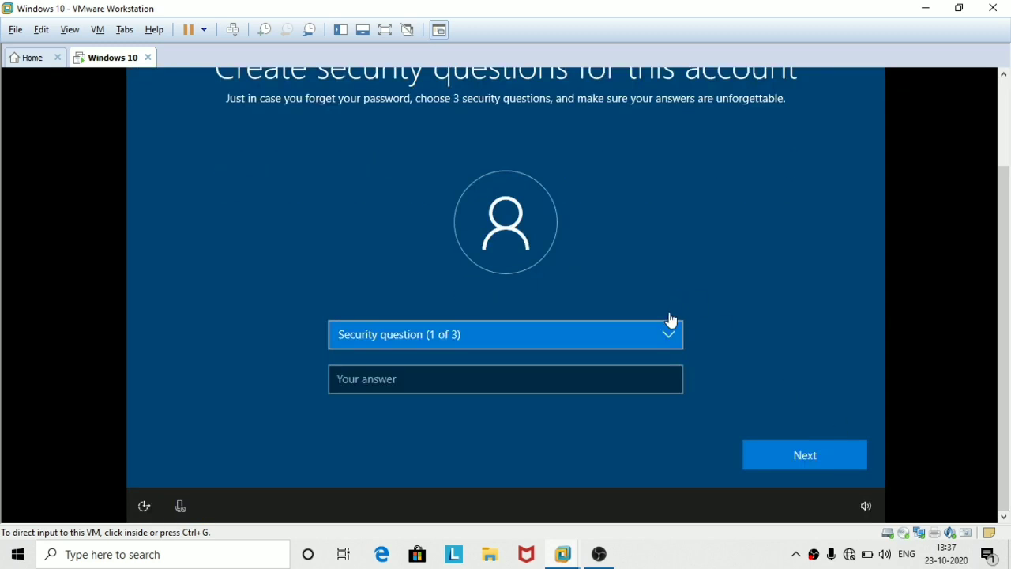
left_click(667, 341)
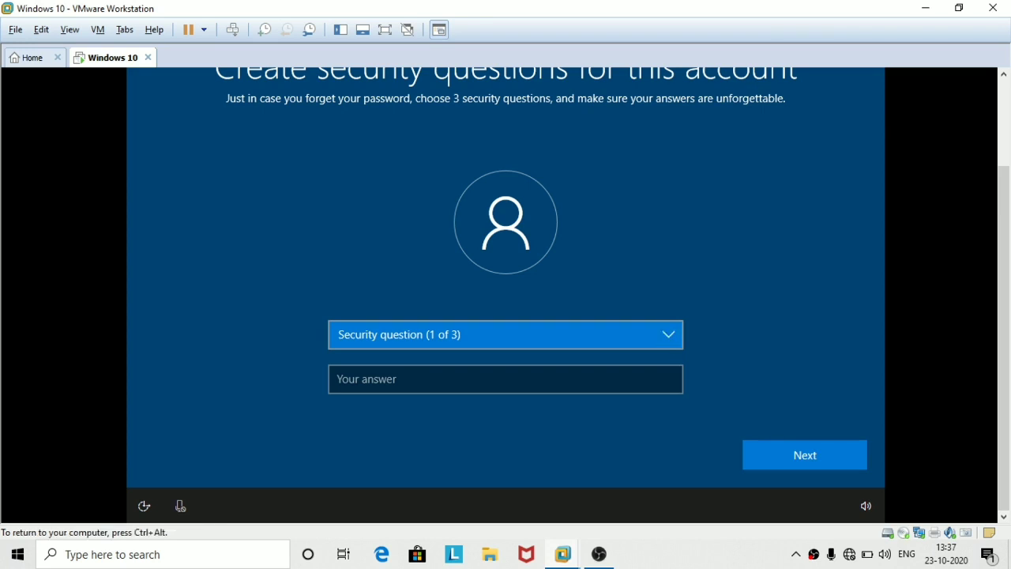
key("ctrl+alt")
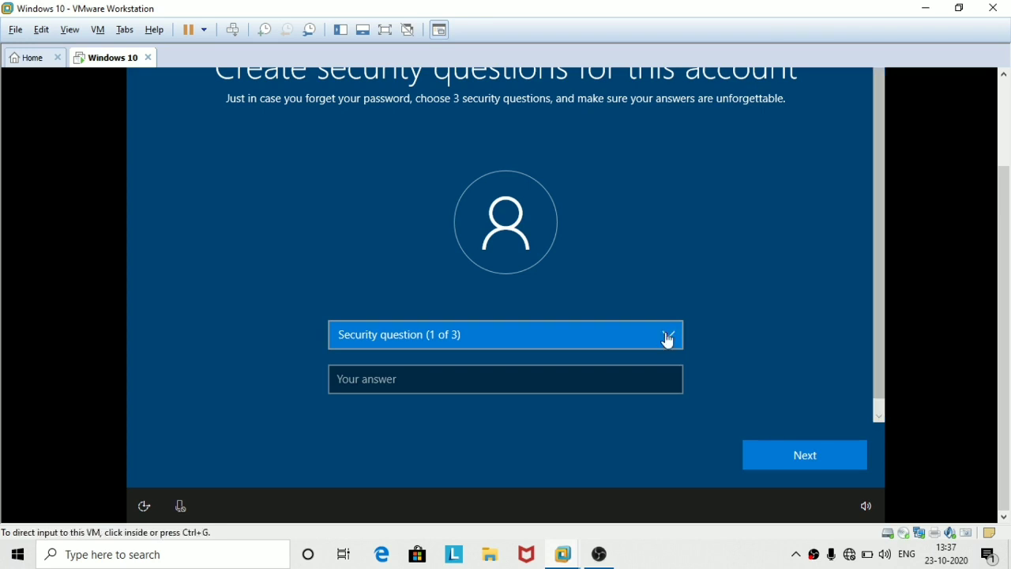
left_click(668, 339)
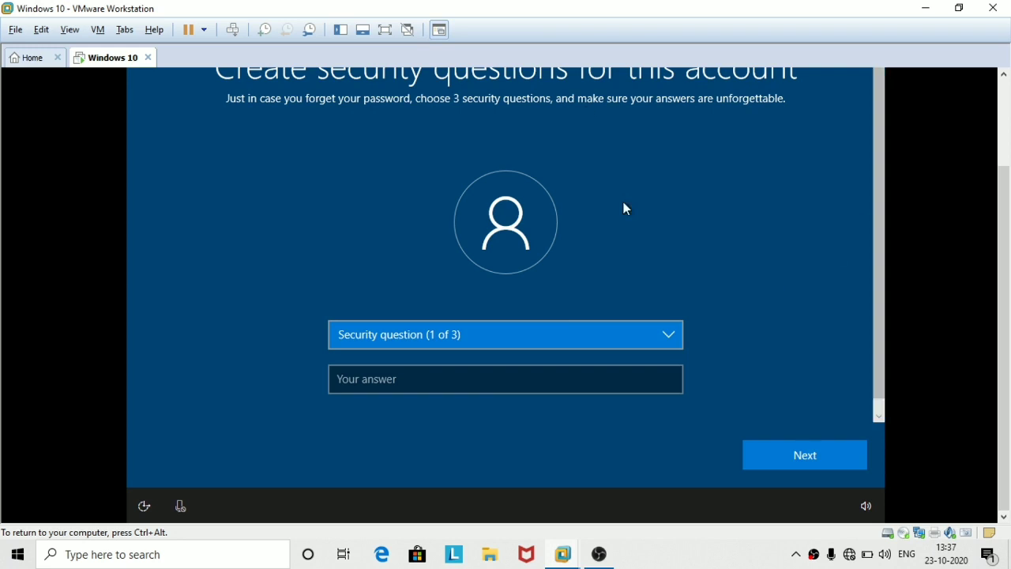
left_click(663, 341)
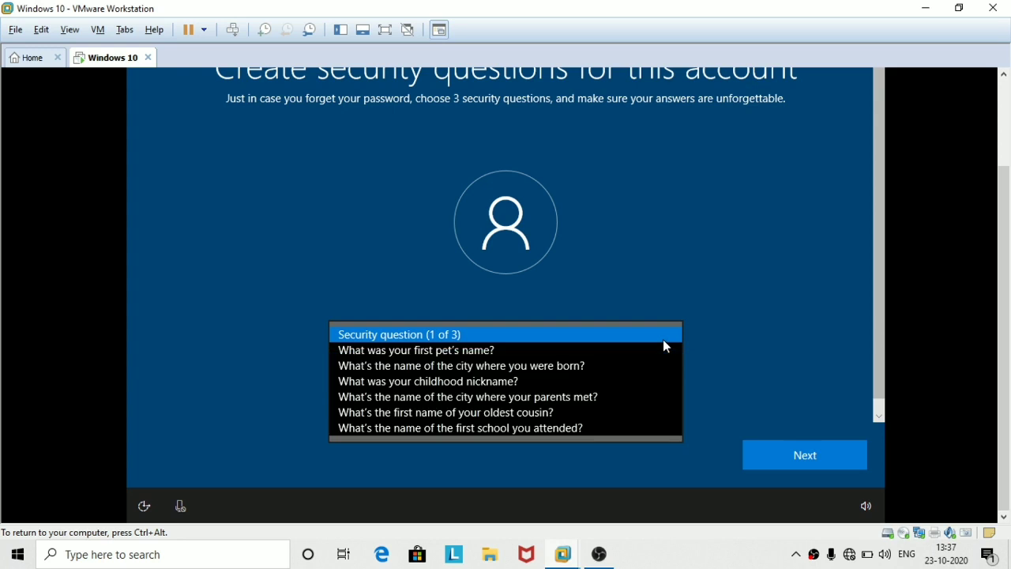
left_click(414, 353)
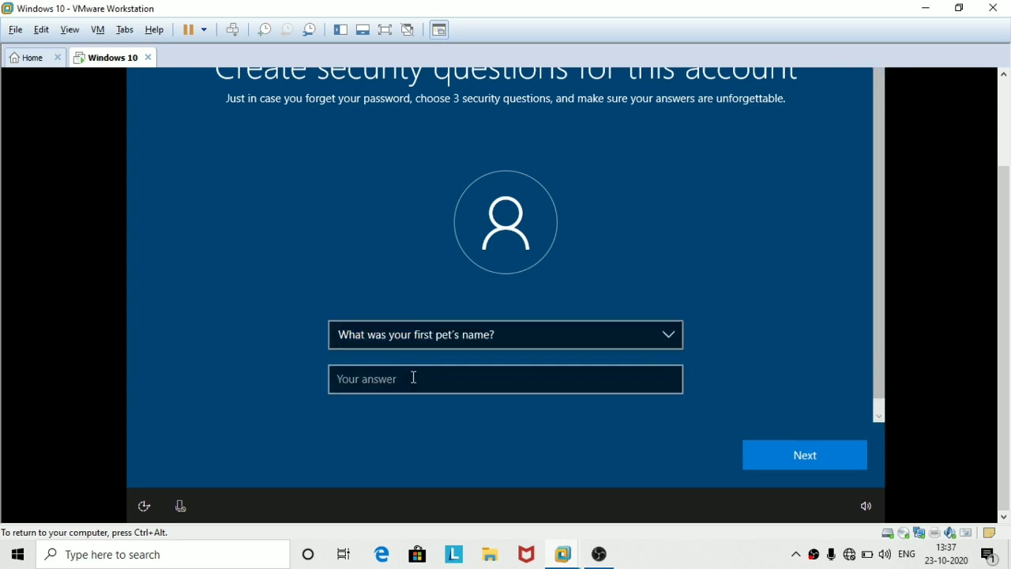
left_click(414, 378)
type("pro")
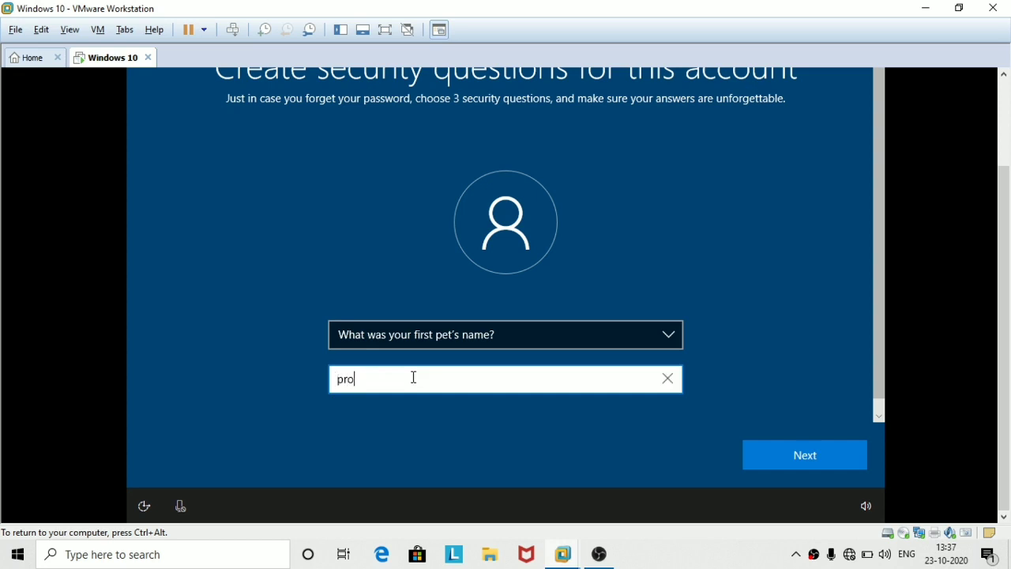
left_click(784, 449)
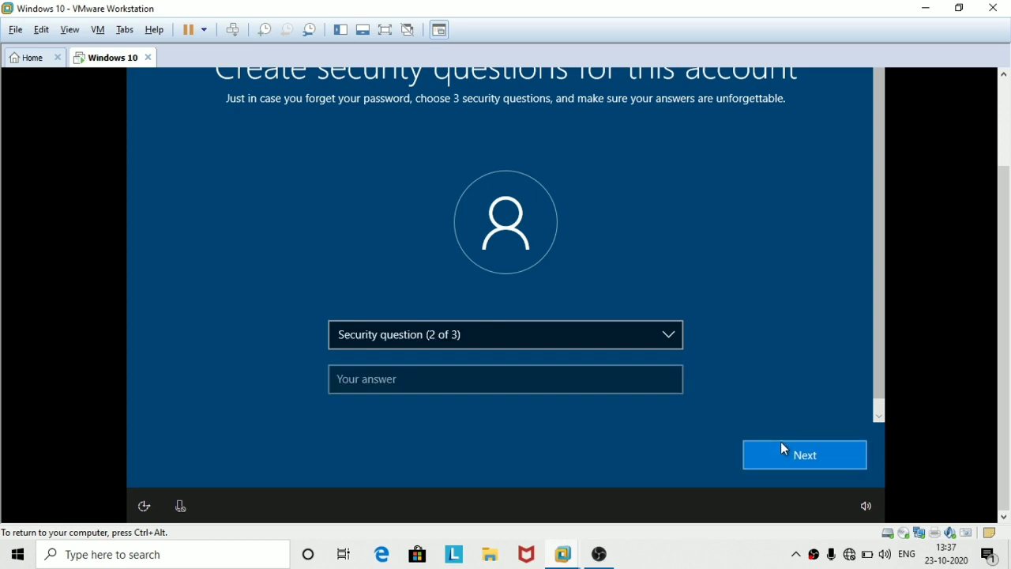
Choose the childhood nickname as security question two and enter its answer.
left_click(665, 343)
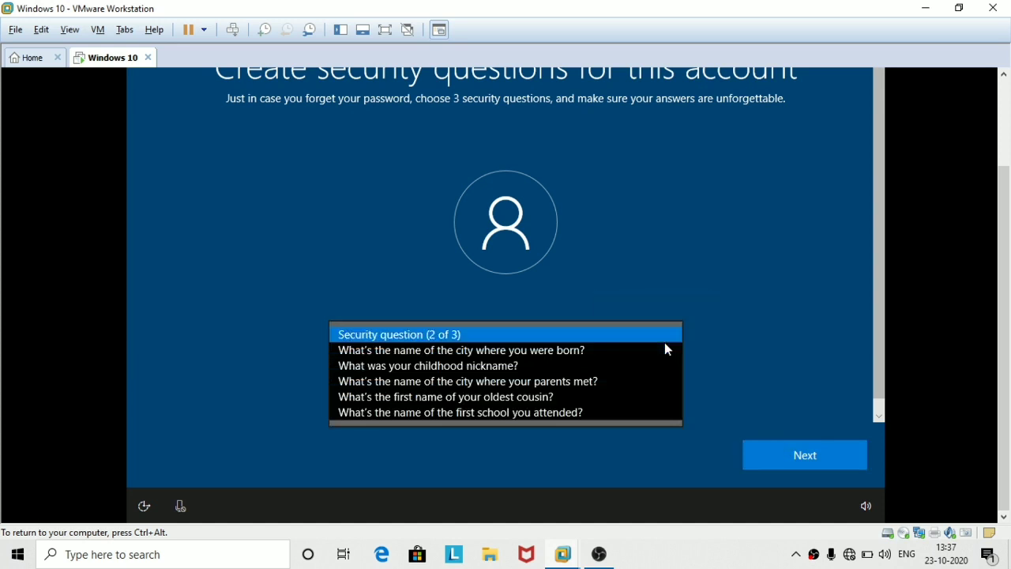
left_click(590, 368)
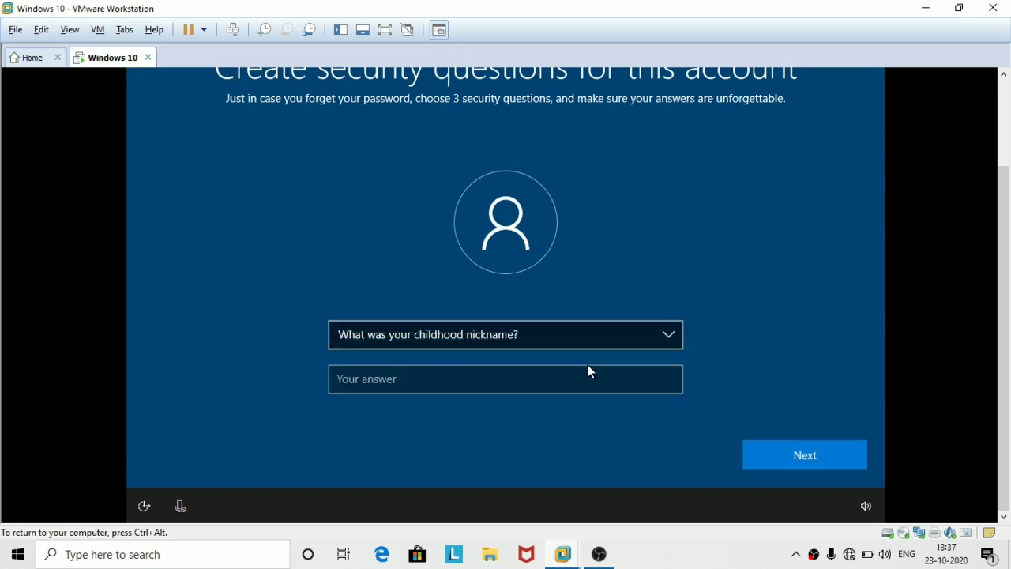
left_click(571, 380)
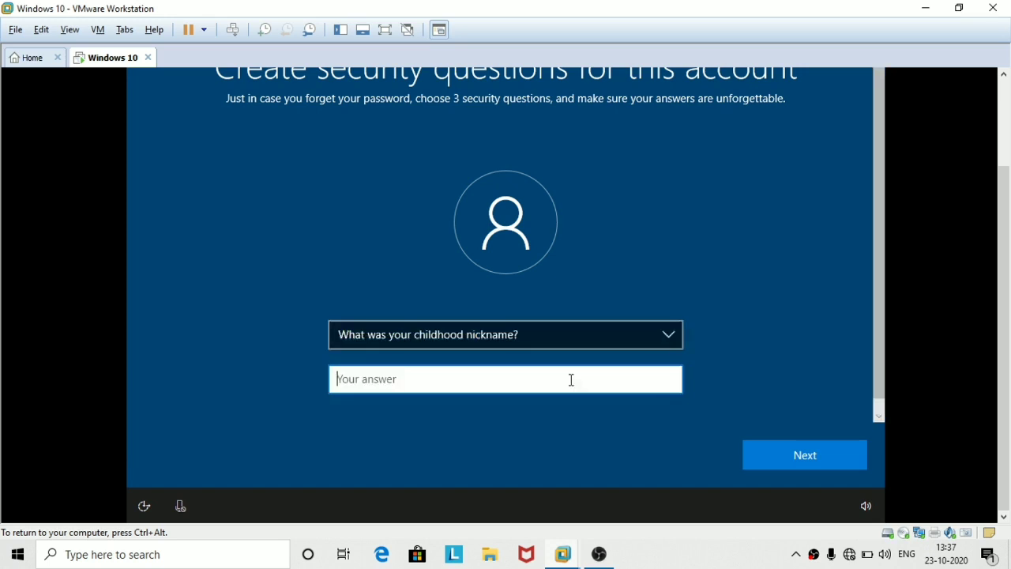
type("hacking")
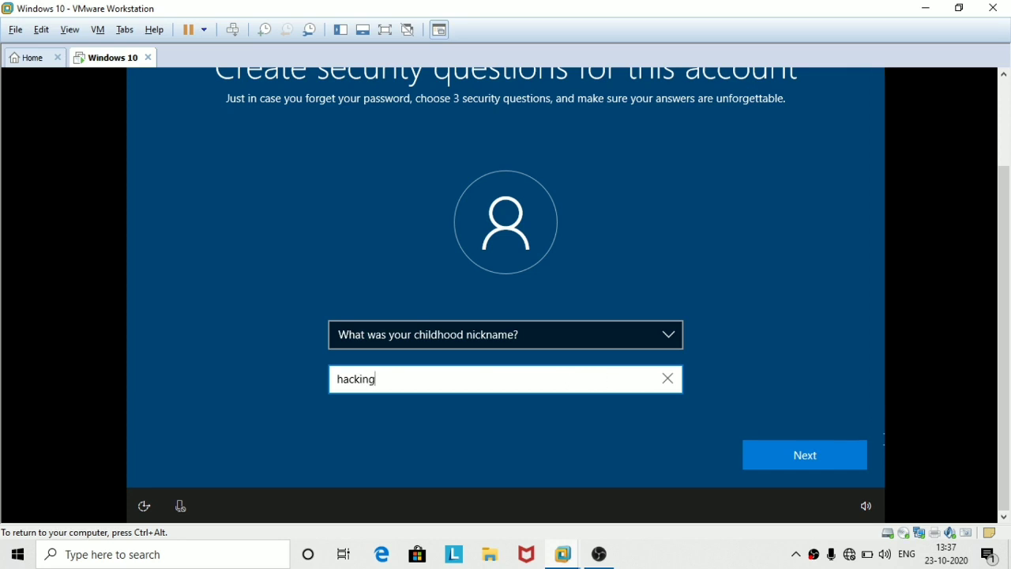
left_click(829, 463)
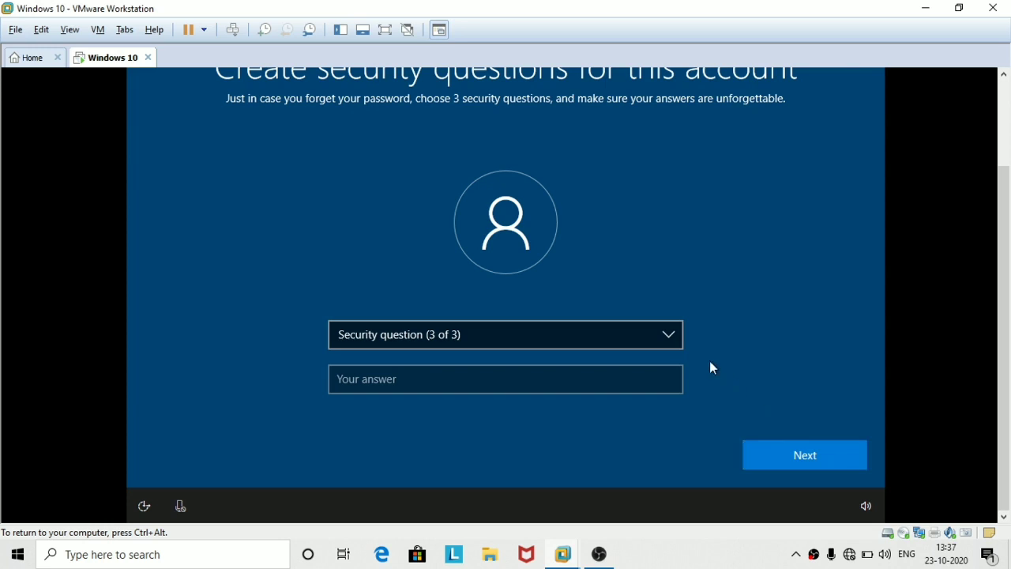
Choose the oldest cousin's first name as question three, answer it, and submit.
left_click(658, 338)
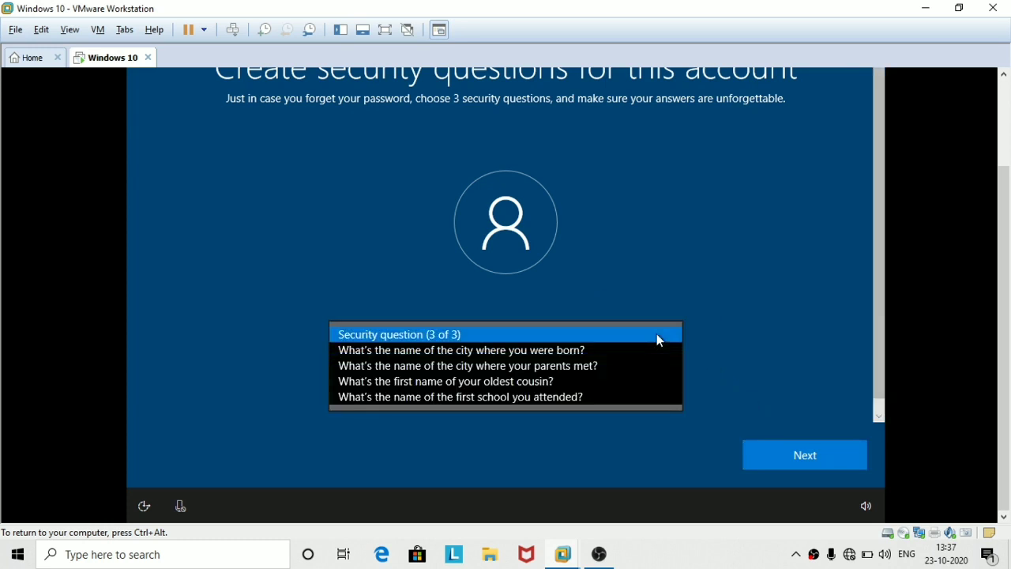
left_click(562, 383)
left_click(515, 378)
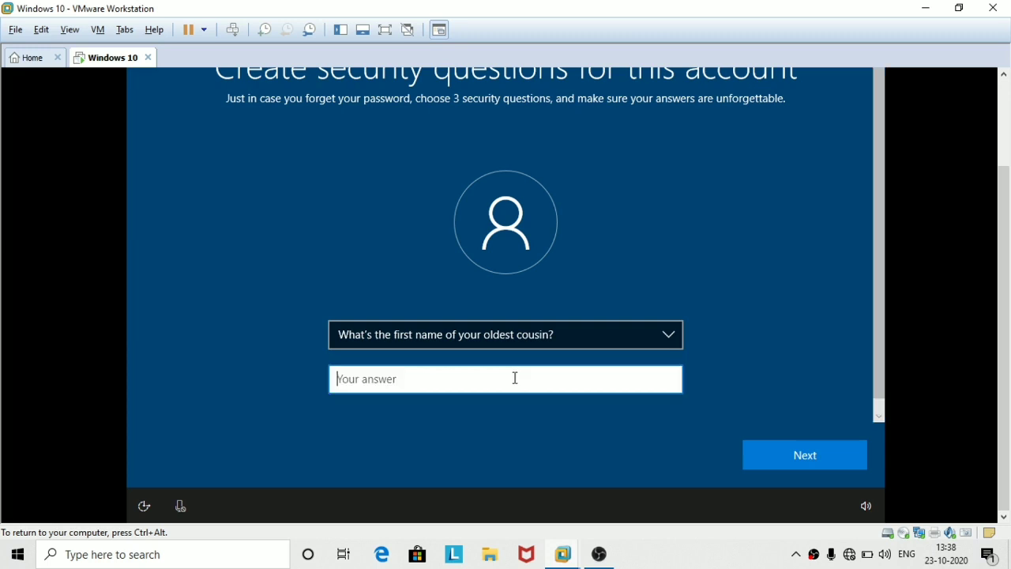
type("ethic")
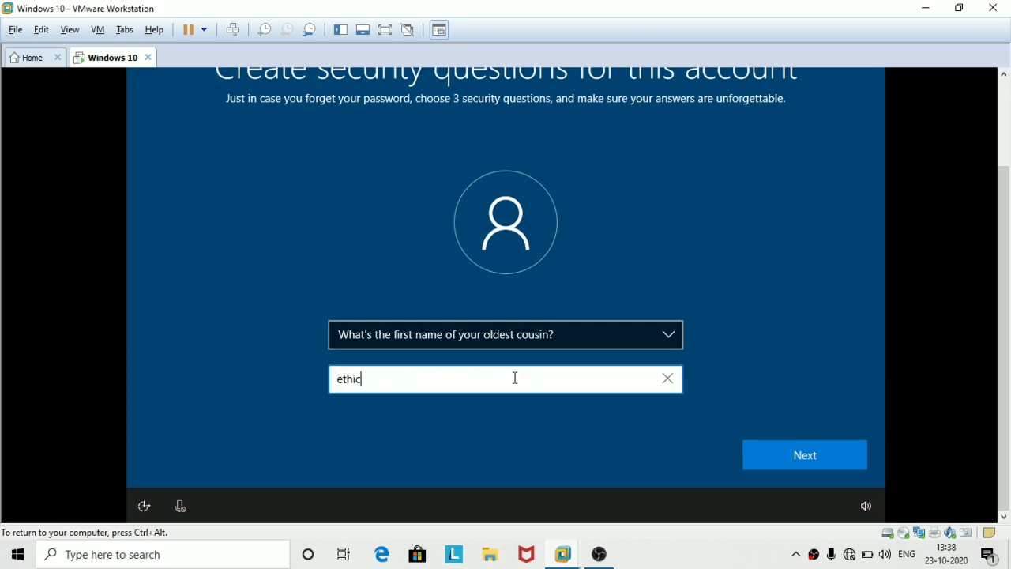
type("al")
key("Return")
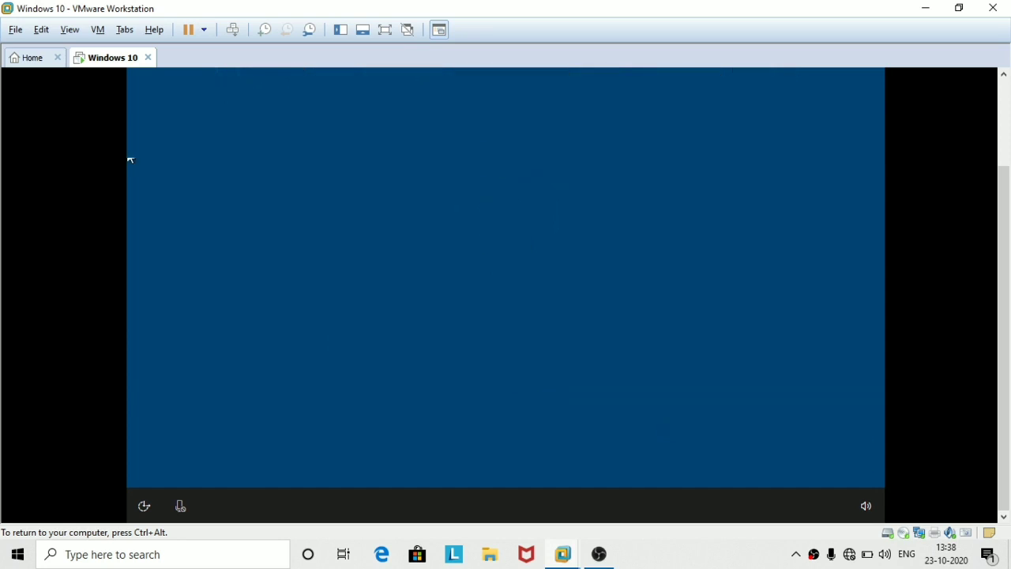